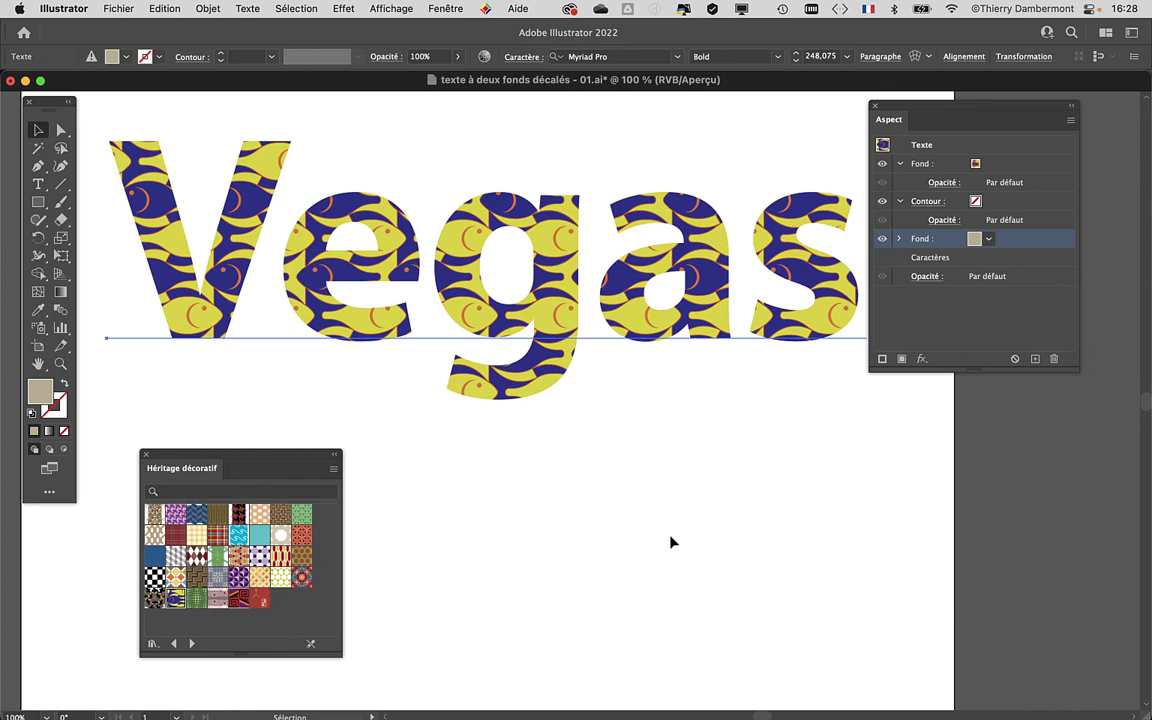
- Select the beige second Fond row of the Vegas text in the Aspect panel
{"action": "key", "text": "super+minus"}
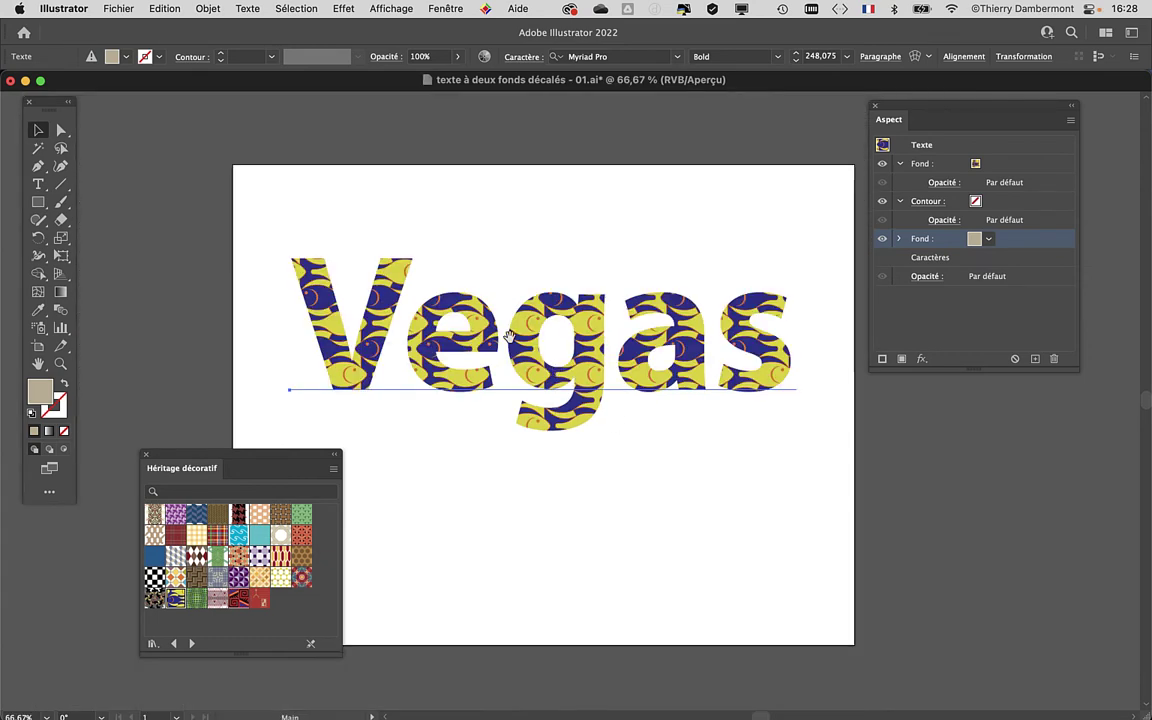
{"action": "scroll", "coordinate": [428, 243], "scroll_direction": "down", "scroll_amount": 2}
{"action": "scroll", "coordinate": [428, 243], "scroll_direction": "right", "scroll_amount": 2}
{"action": "key", "text": "super+plus"}
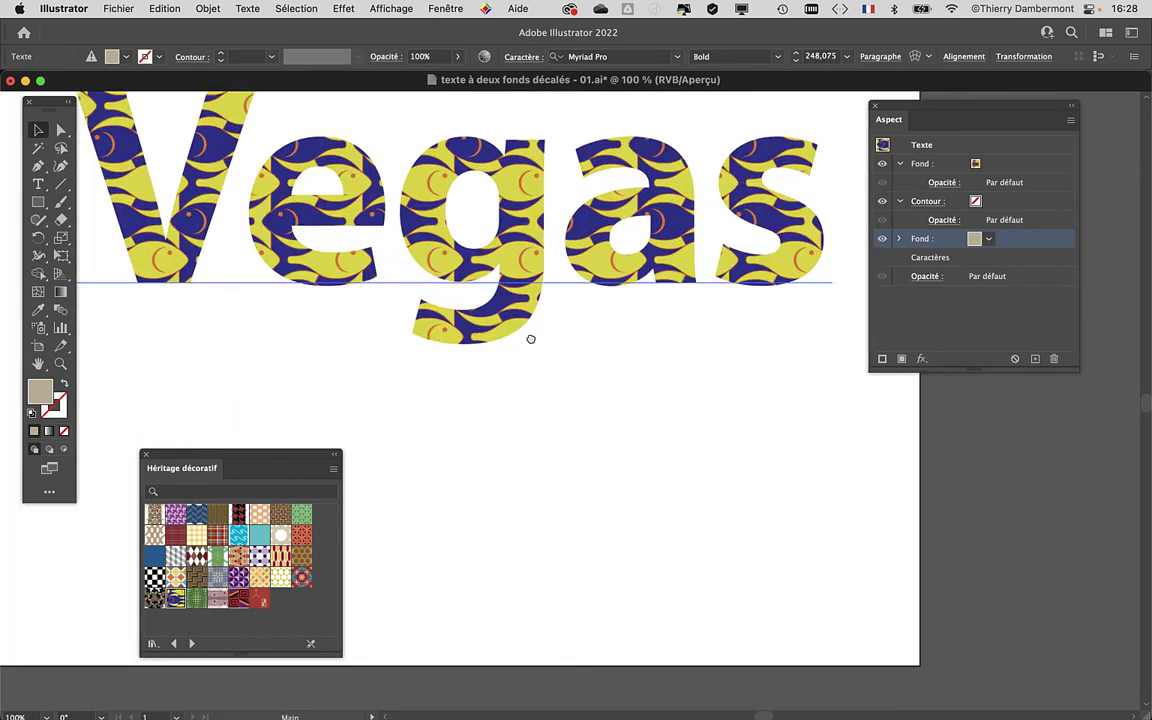
{"action": "scroll", "coordinate": [527, 337], "scroll_direction": "up", "scroll_amount": 1}
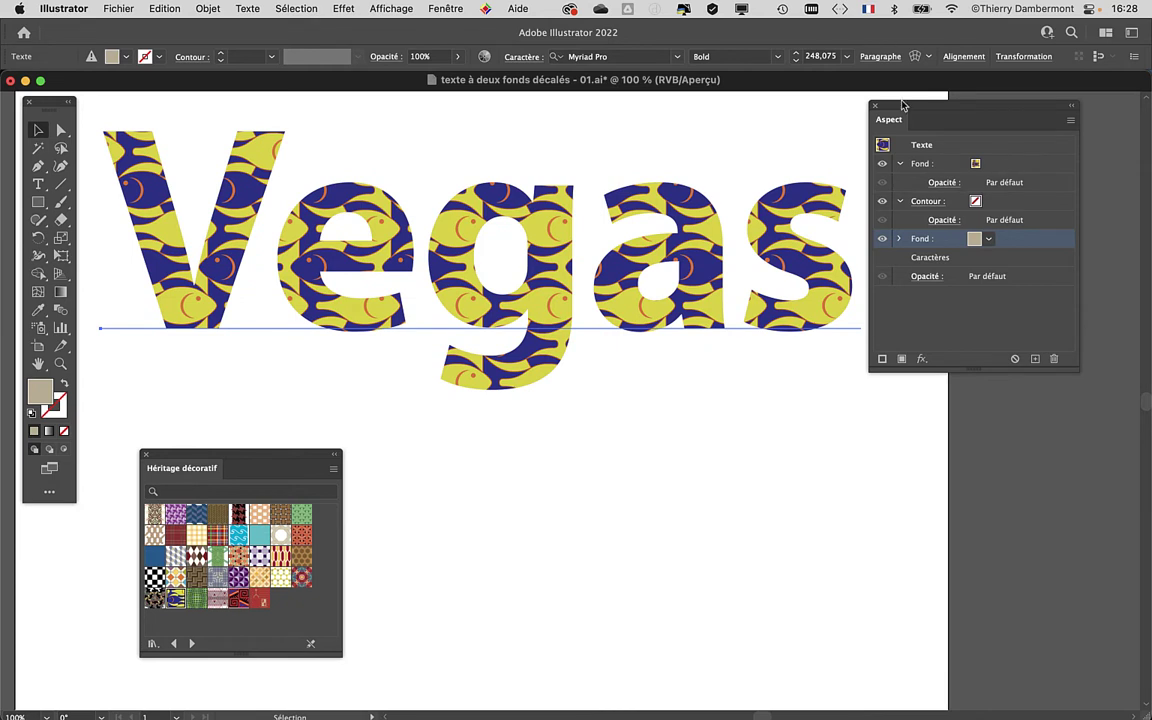
{"action": "left_click_drag", "start_coordinate": [926, 112], "coordinate": [967, 122]}
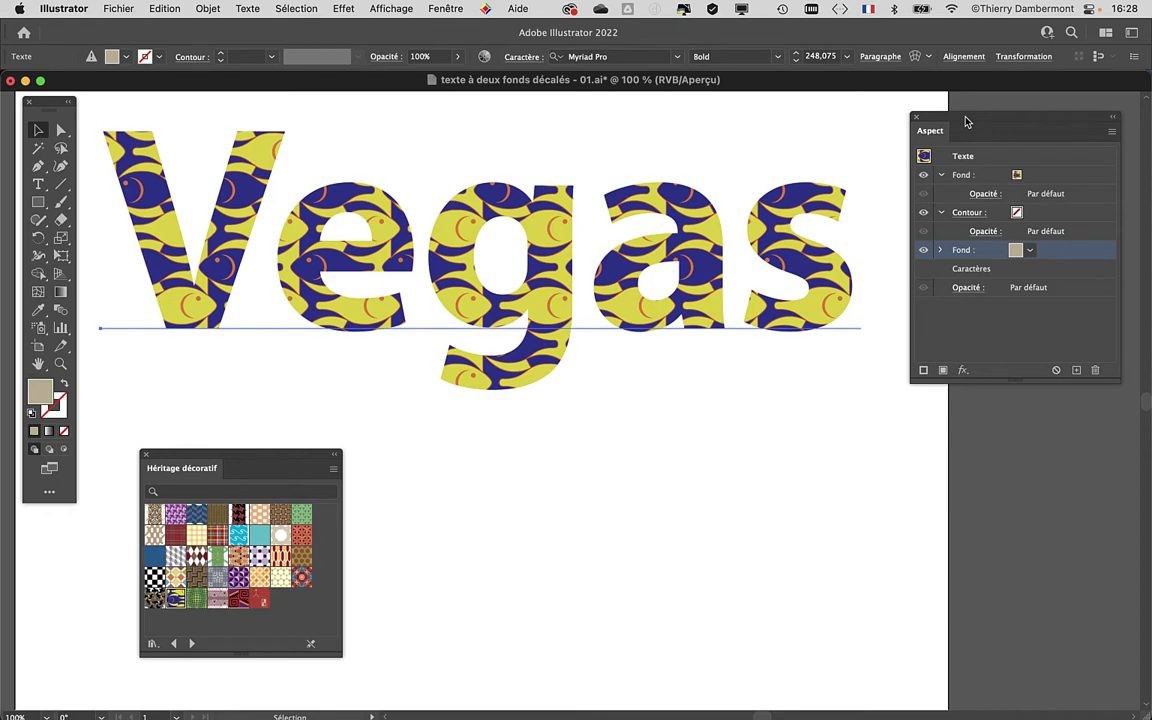
{"action": "left_click_drag", "start_coordinate": [967, 122], "coordinate": [941, 114]}
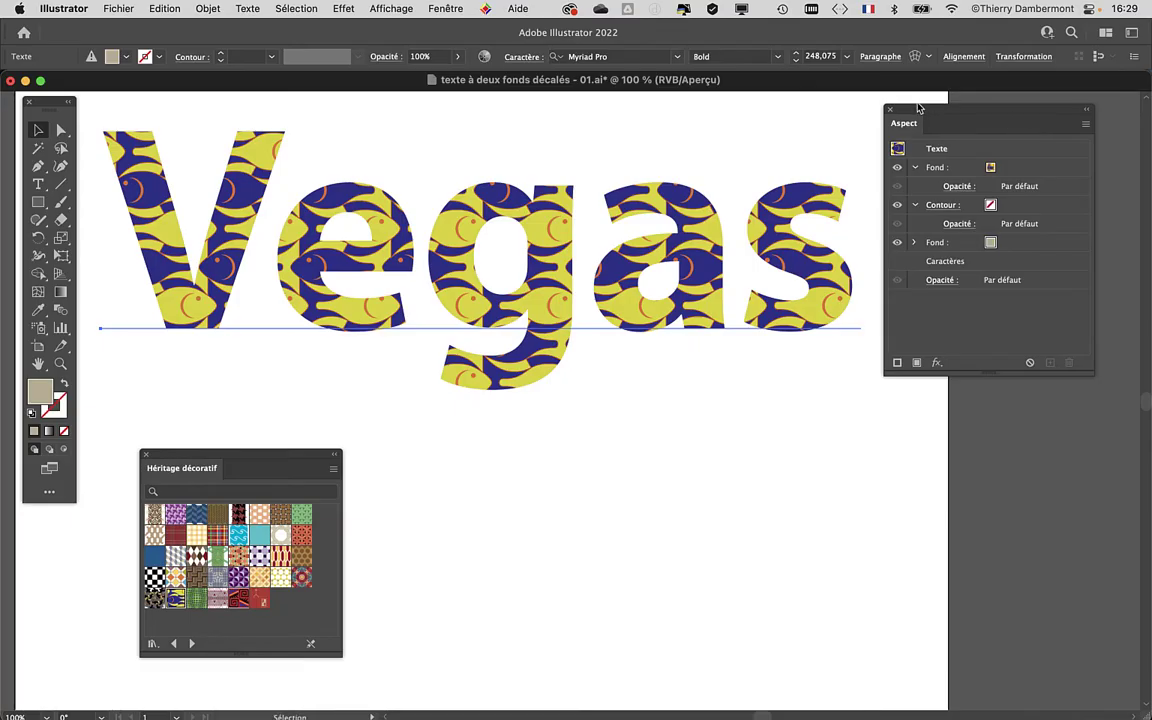
{"action": "left_click_drag", "start_coordinate": [885, 117], "coordinate": [840, 122]}
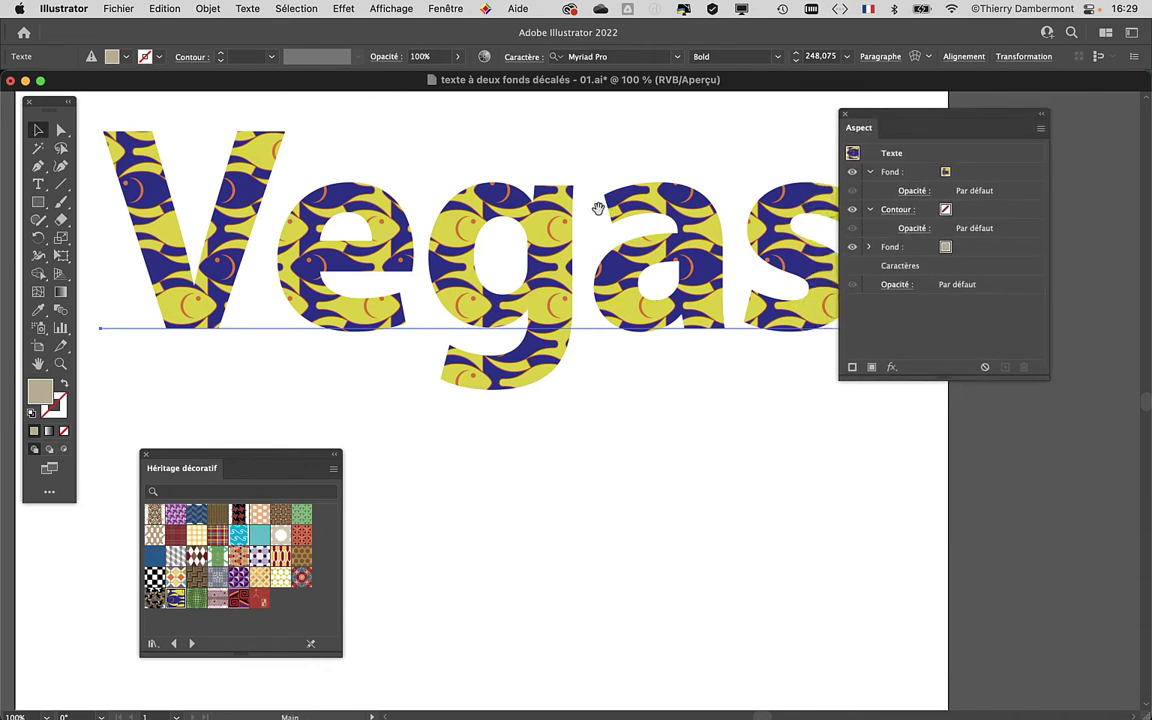
{"action": "scroll", "coordinate": [552, 207], "scroll_direction": "right", "scroll_amount": 3}
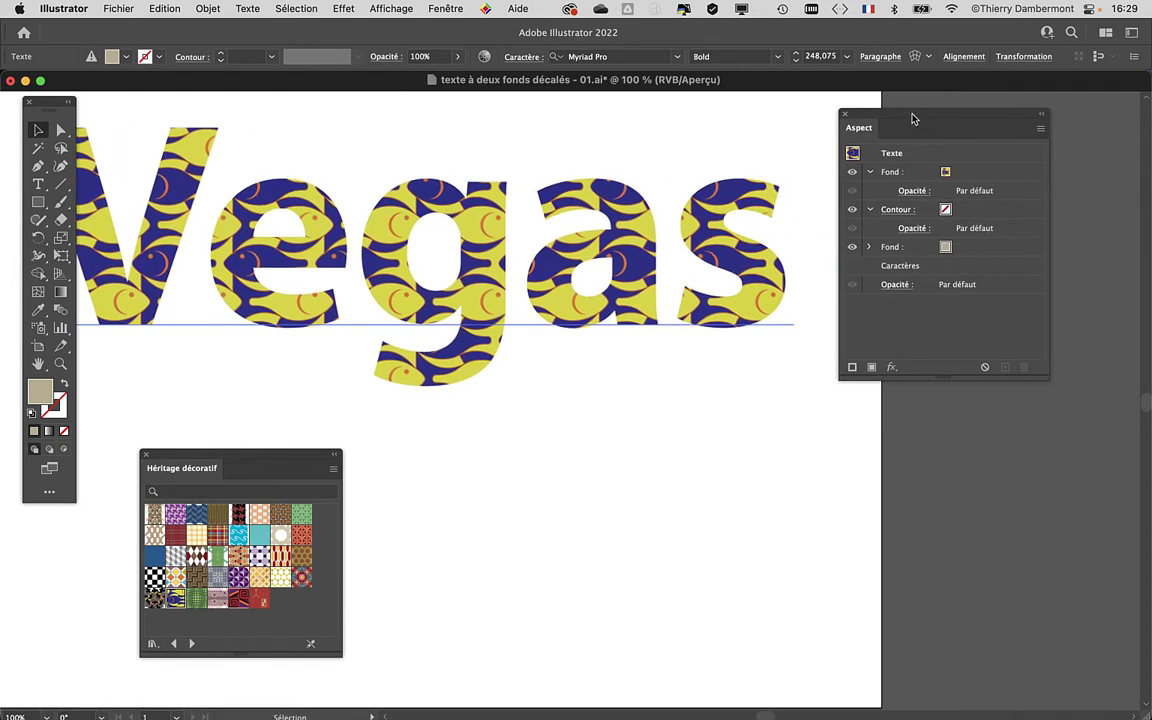
{"action": "left_click_drag", "start_coordinate": [913, 119], "coordinate": [892, 113]}
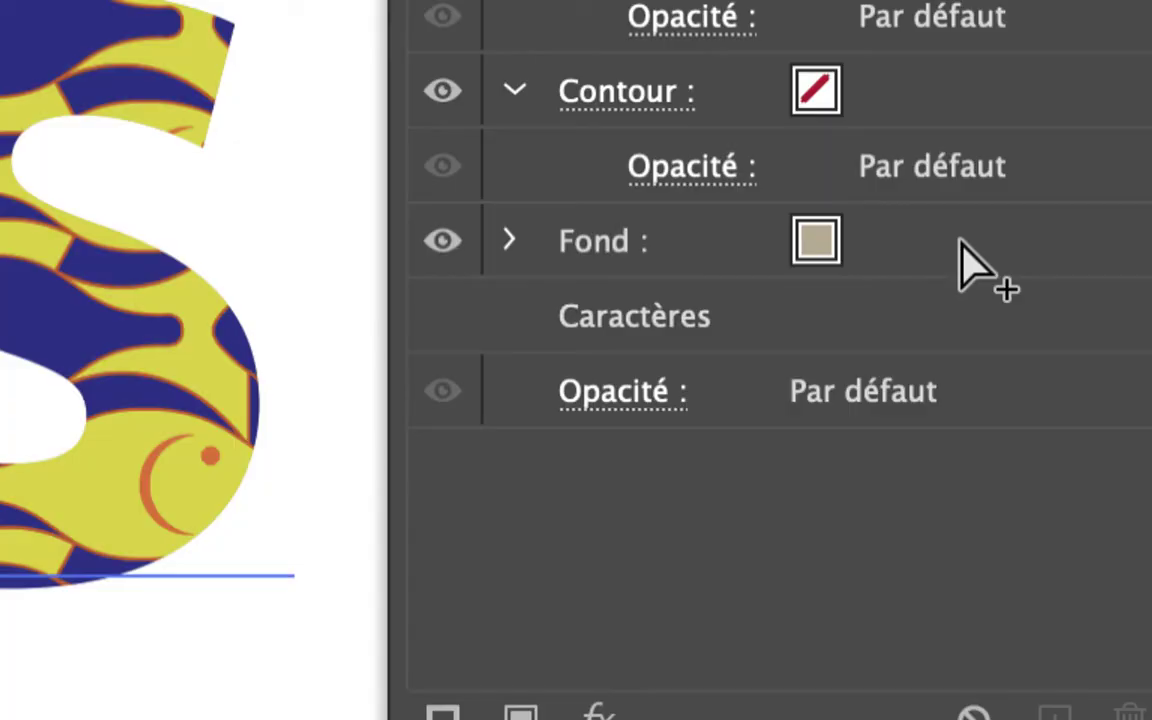
{"action": "left_click", "coordinate": [962, 240]}
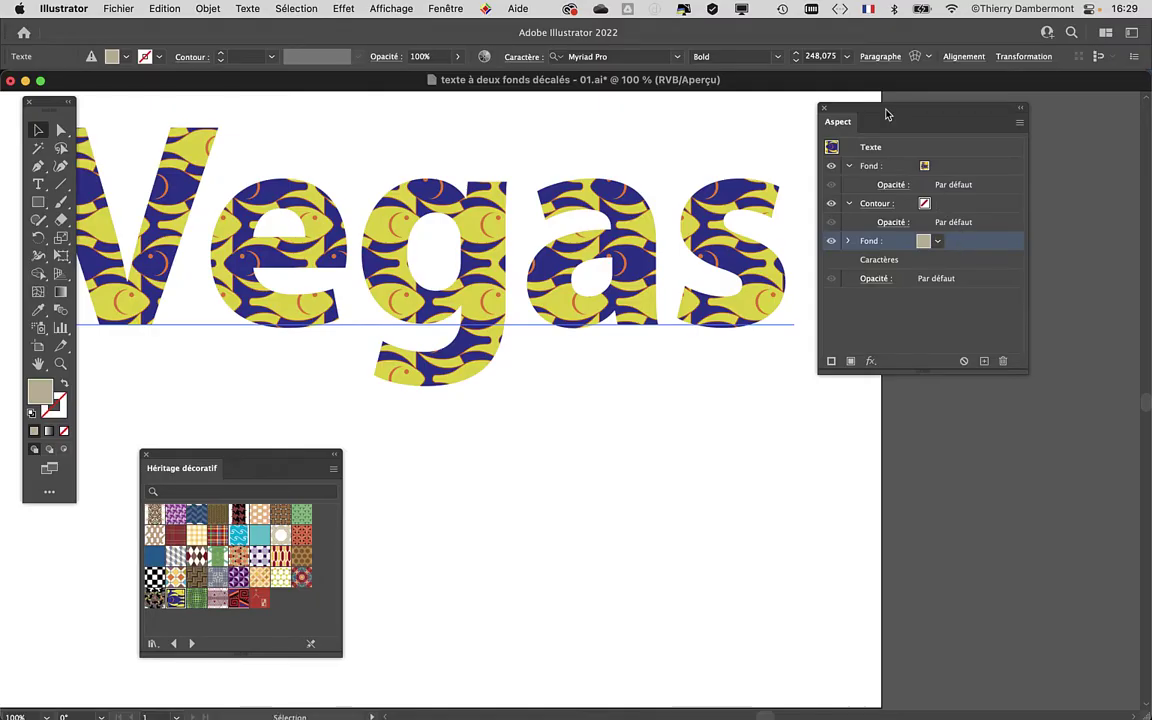
{"action": "left_click_drag", "start_coordinate": [886, 115], "coordinate": [920, 119]}
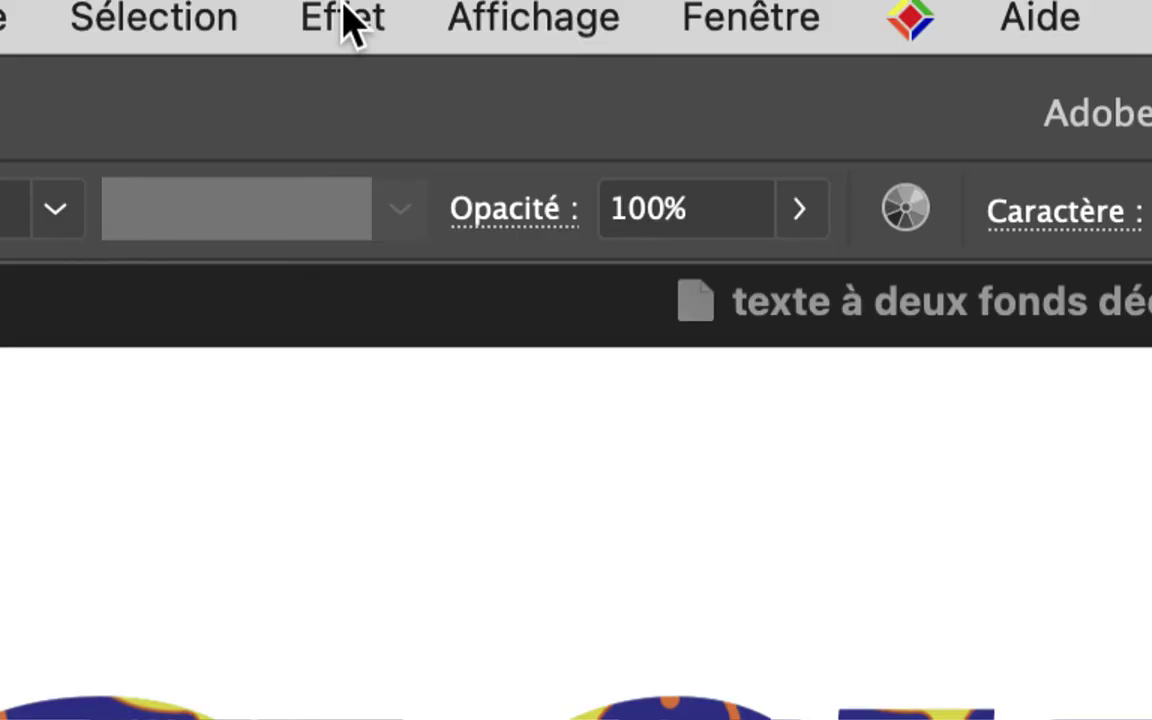
- Apply a Transformation effect with default zero offsets to the beige fill
{"action": "left_click", "coordinate": [352, 20]}
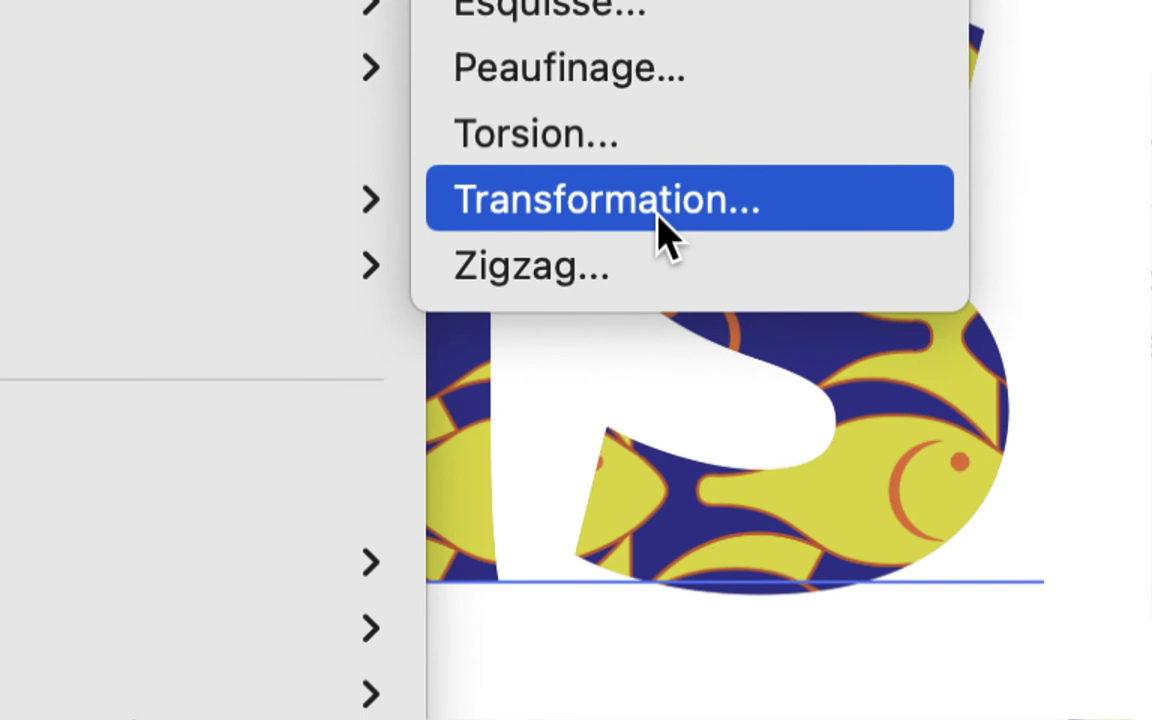
{"action": "left_click", "coordinate": [658, 217]}
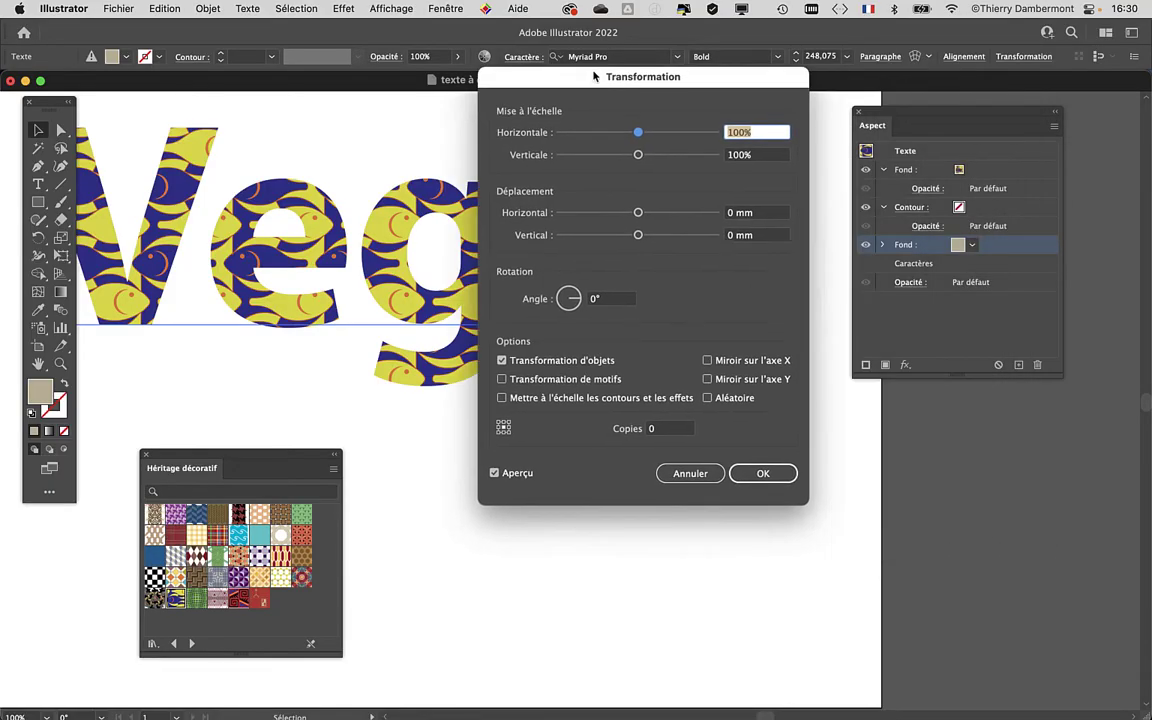
{"action": "left_click_drag", "start_coordinate": [826, 92], "coordinate": [403, 28]}
{"action": "left_click", "coordinate": [568, 427]}
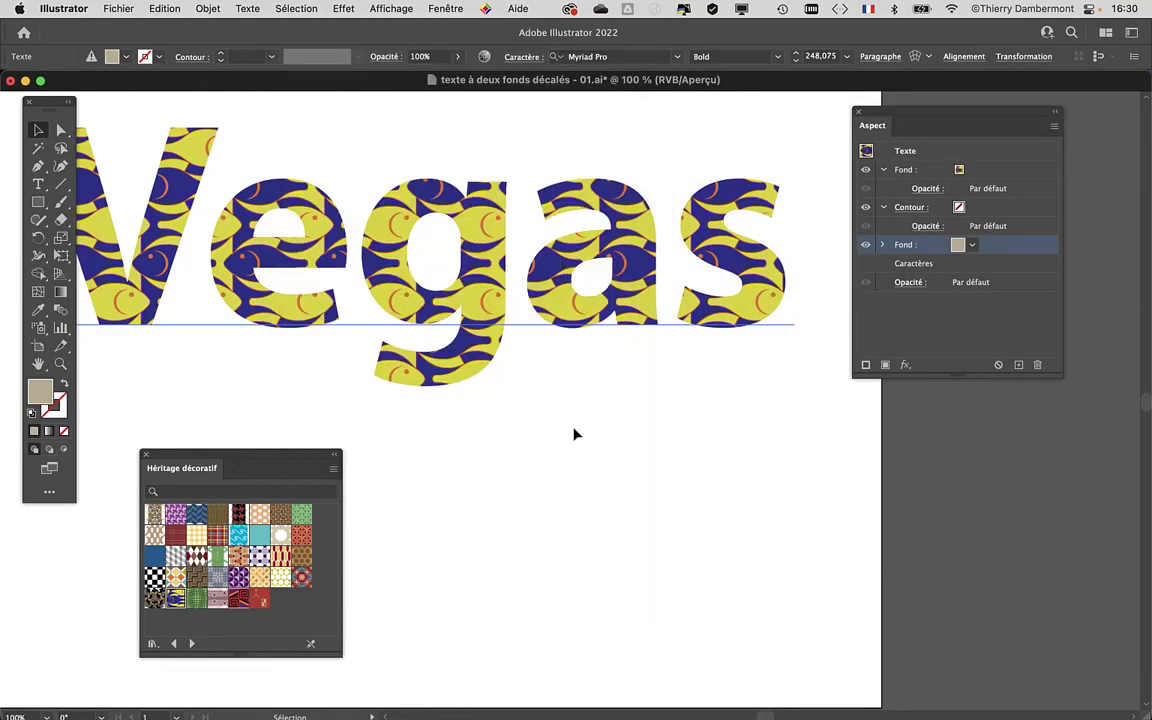
- Expand the beige Fond row and reopen its Transformation effect settings
{"action": "scroll", "coordinate": [795, 247], "scroll_direction": "up", "scroll_amount": 5}
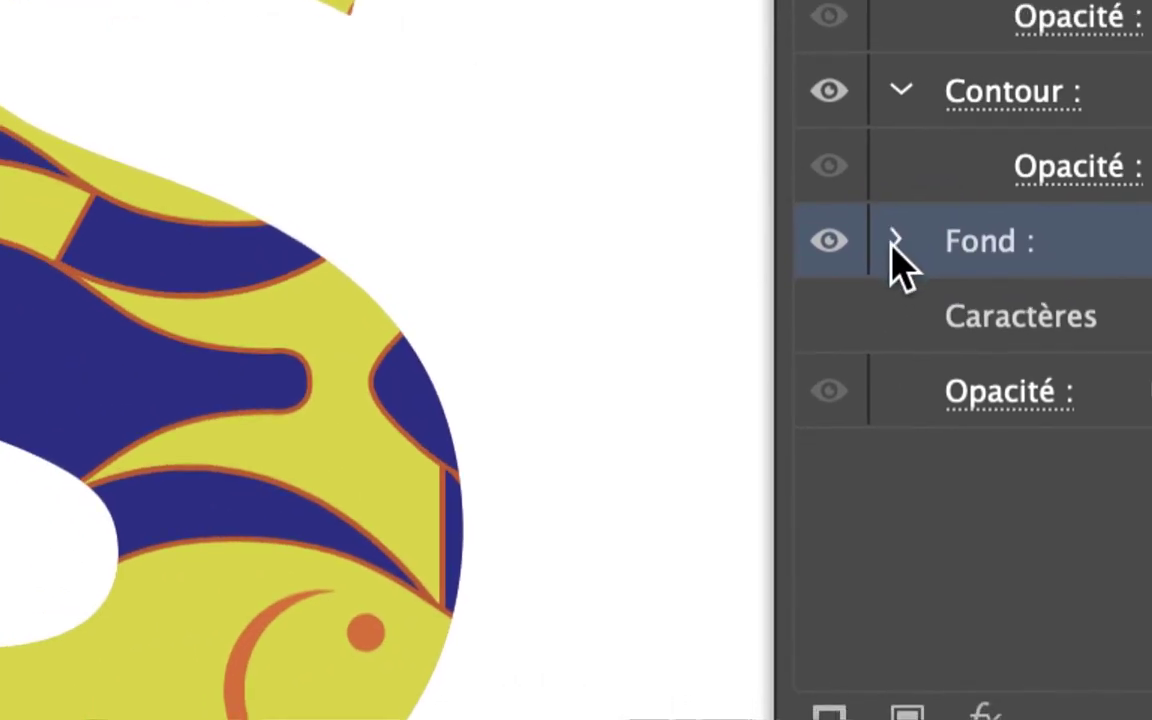
{"action": "left_click", "coordinate": [895, 250]}
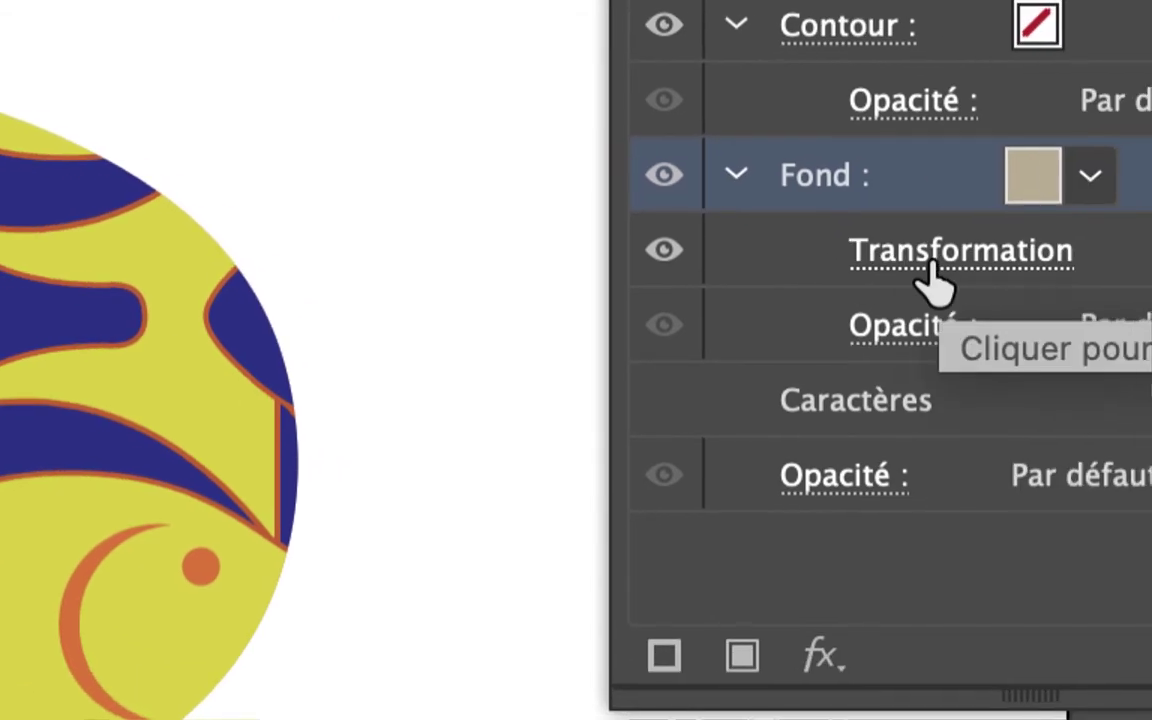
{"action": "left_click", "coordinate": [932, 266]}
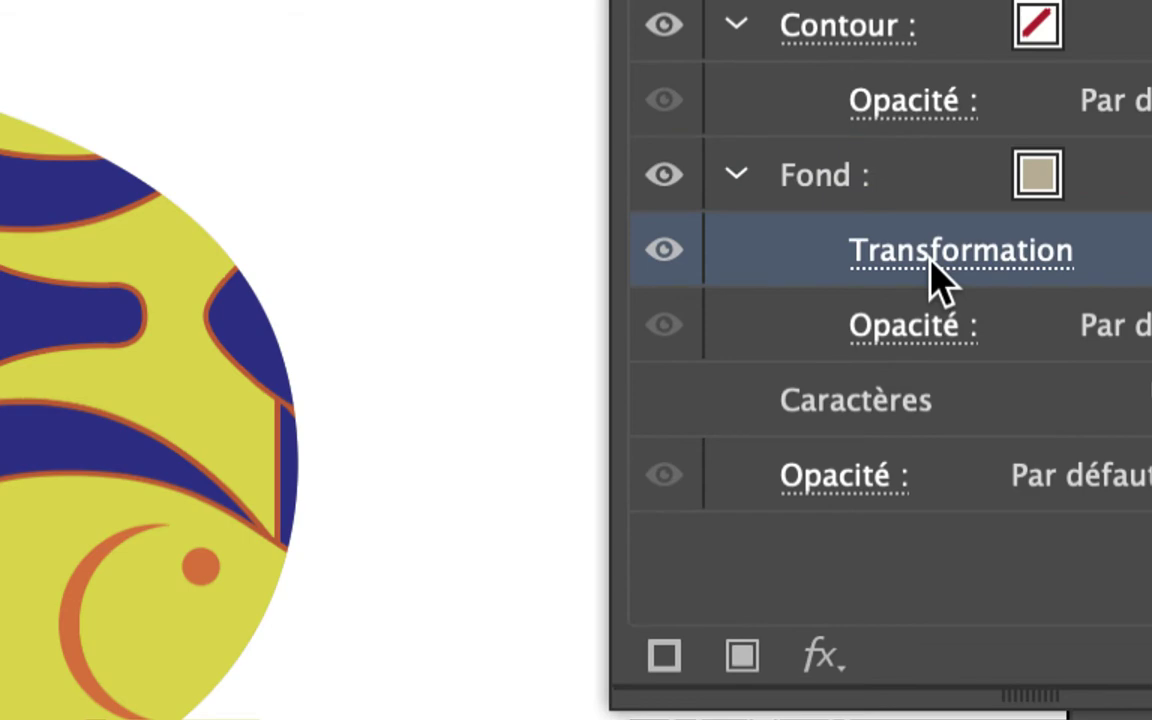
{"action": "left_click", "coordinate": [932, 258]}
{"action": "left_click_drag", "start_coordinate": [445, 30], "coordinate": [872, 29]}
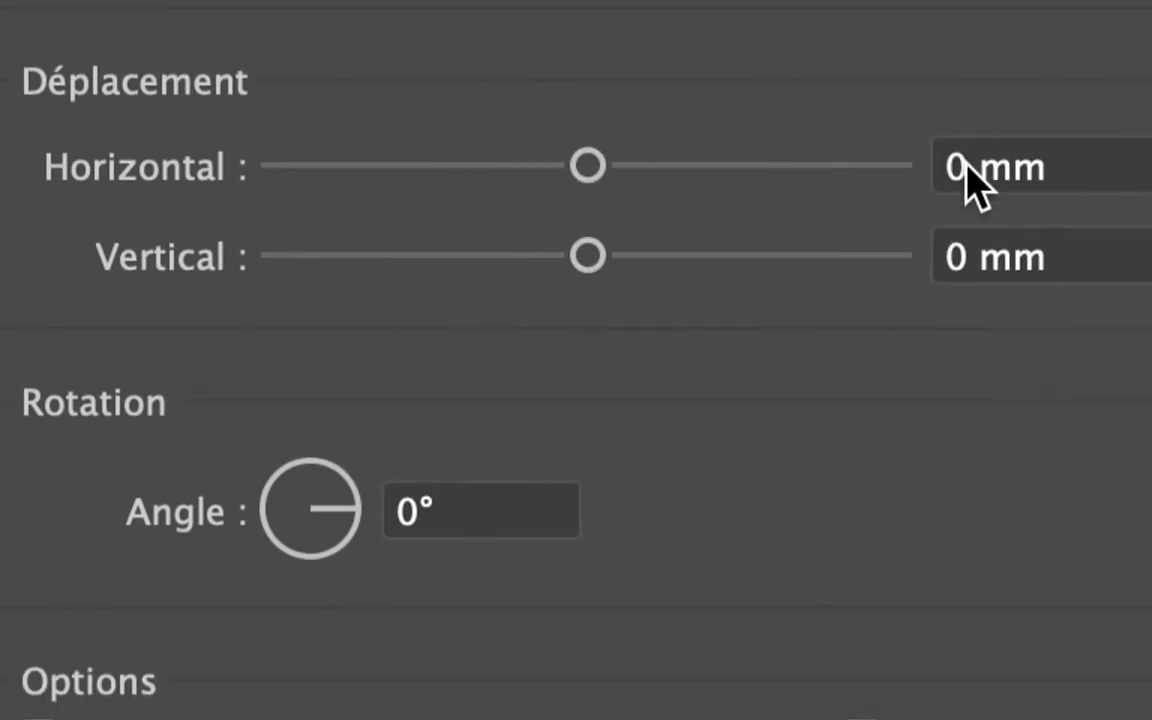
- Set the Transformation horizontal and vertical offsets to 2 mm each
{"action": "key", "text": "Tab"}
{"action": "type", "text": "2"}
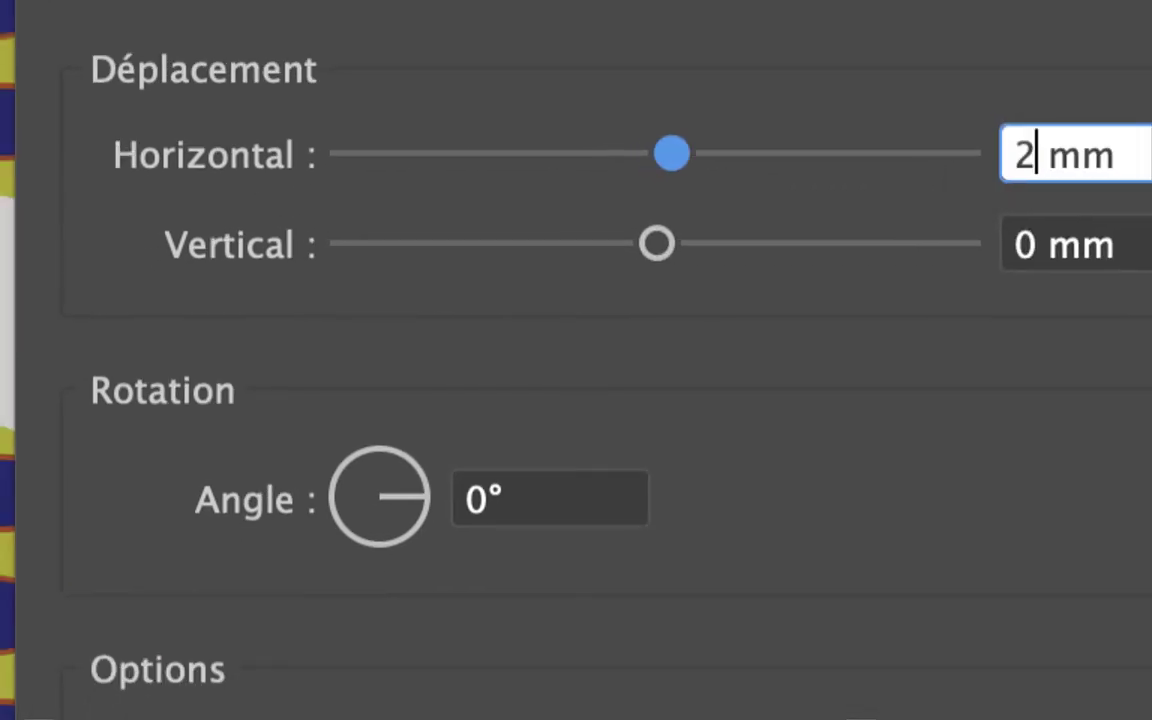
{"action": "key", "text": "Tab"}
{"action": "type", "text": "2"}
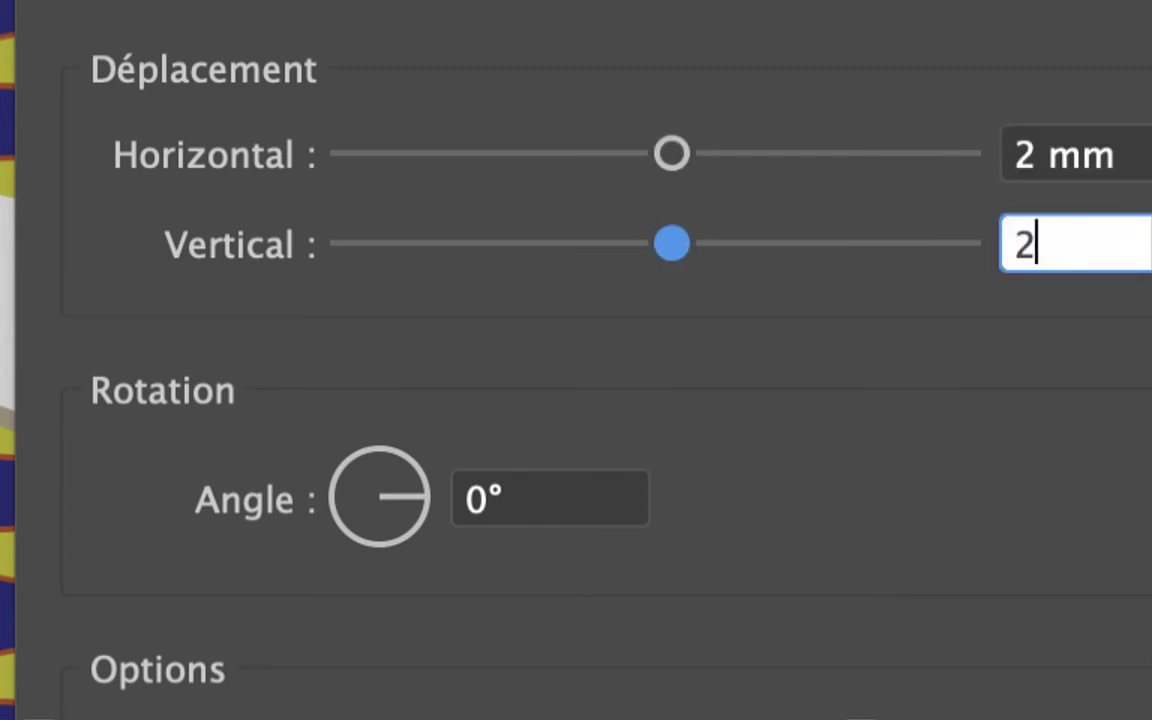
{"action": "key", "text": "Tab"}
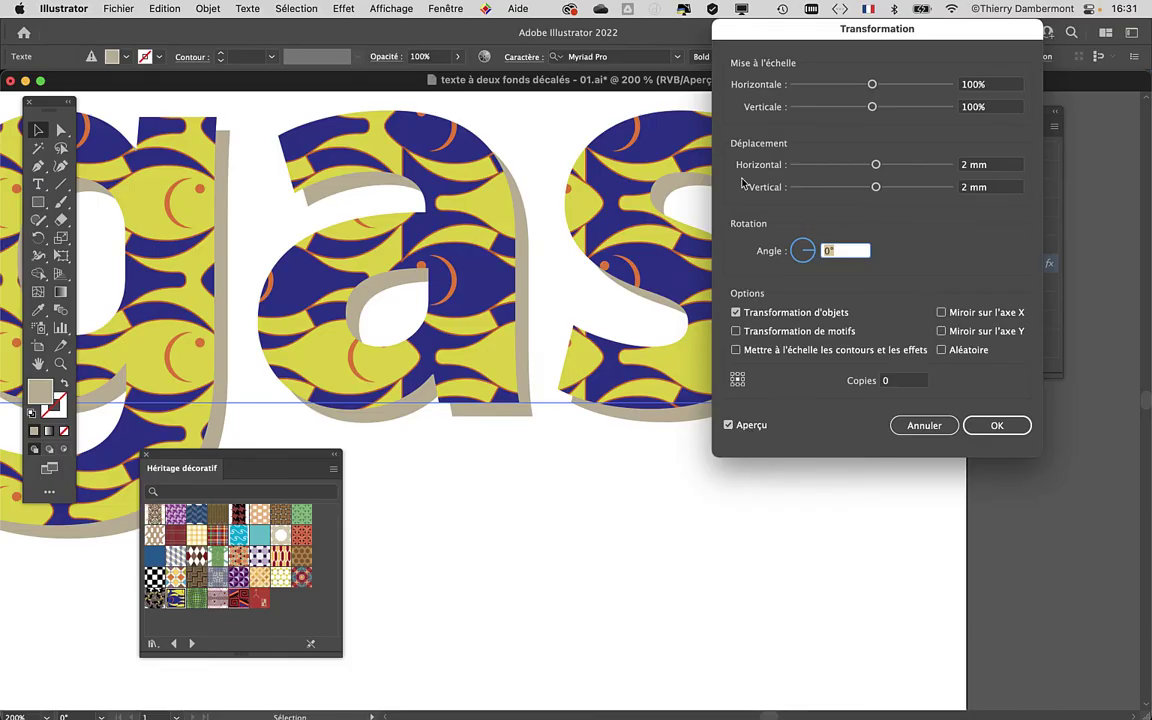
{"action": "mouse_move", "coordinate": [787, 35]}
{"action": "left_mouse_down"}
{"action": "mouse_move", "coordinate": [880, 60]}
{"action": "mouse_move", "coordinate": [826, 50]}
{"action": "left_mouse_up"}
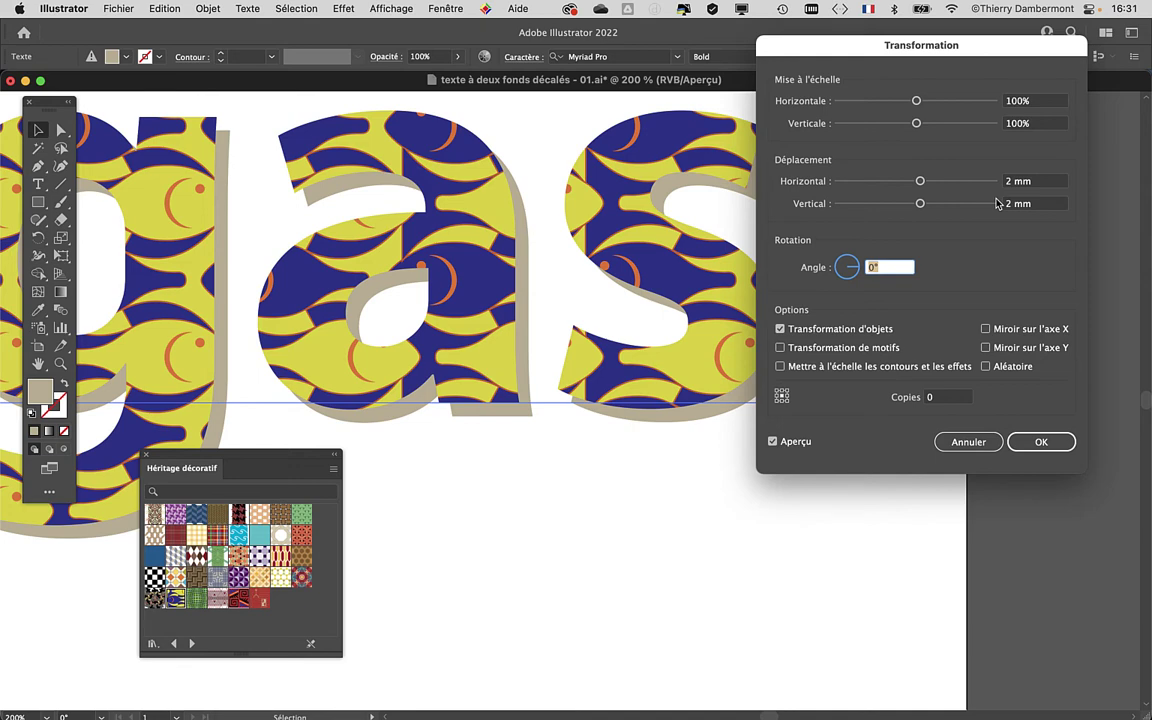
{"action": "left_click", "coordinate": [1038, 442]}
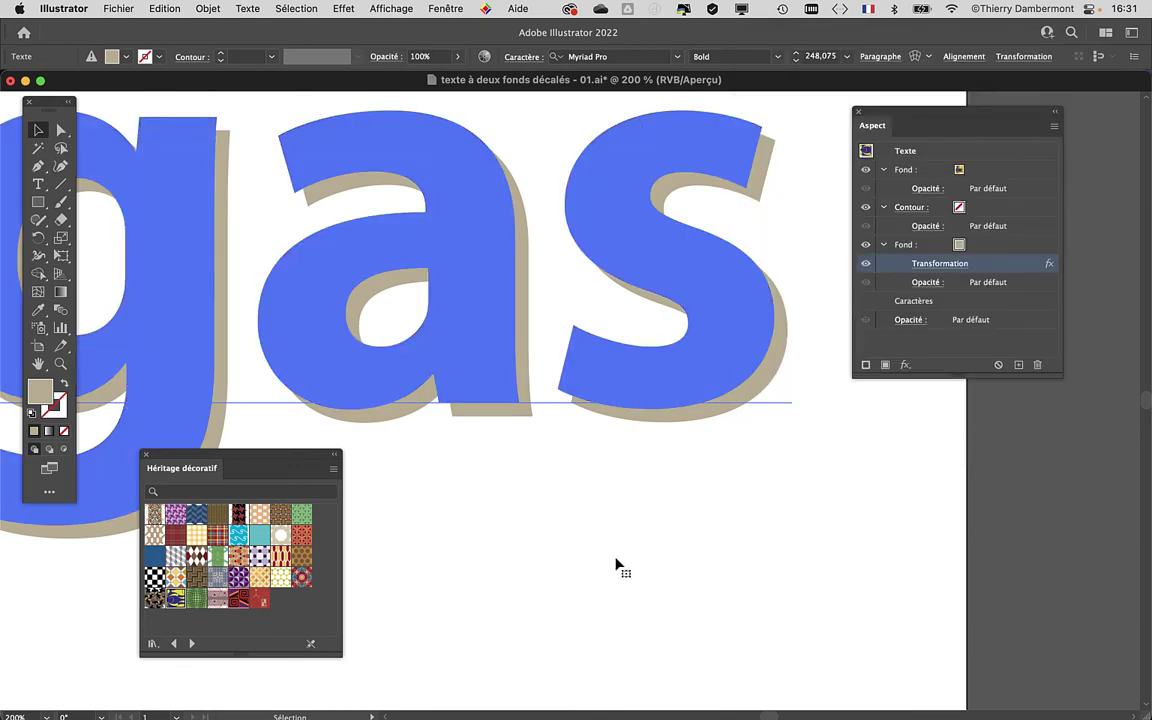
{"action": "scroll", "coordinate": [923, 566], "scroll_direction": "down", "scroll_amount": 1, "text": "alt"}
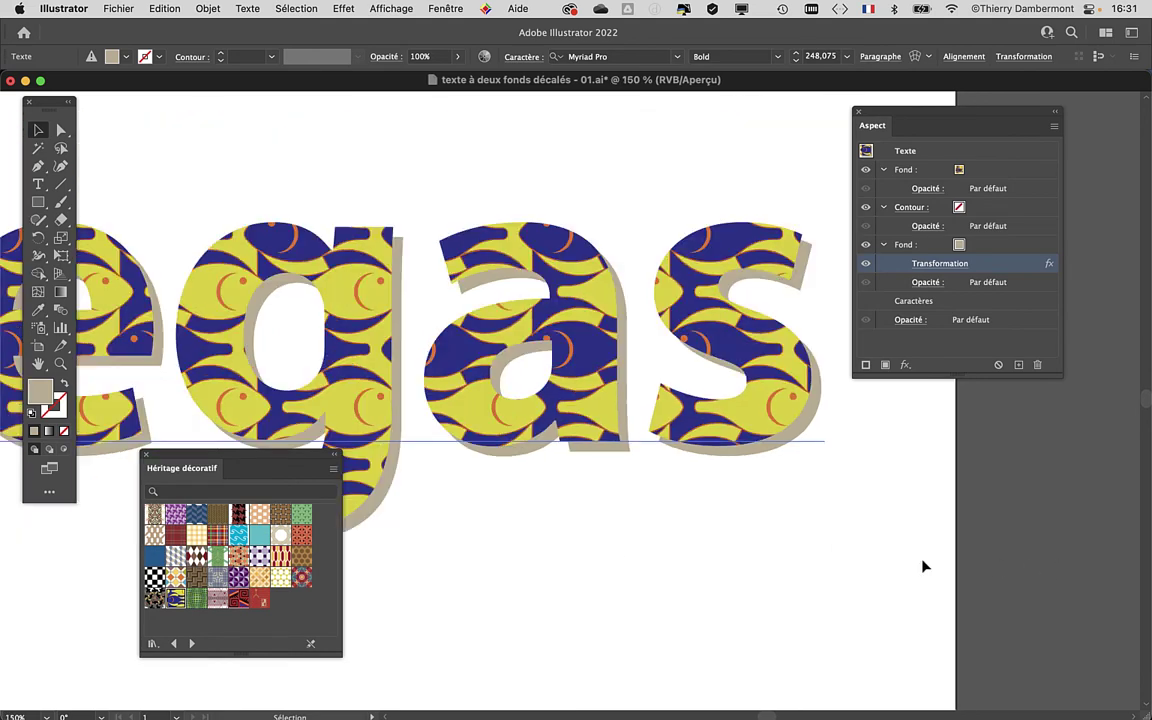
{"action": "left_click_drag", "start_coordinate": [882, 558], "coordinate": [869, 518]}
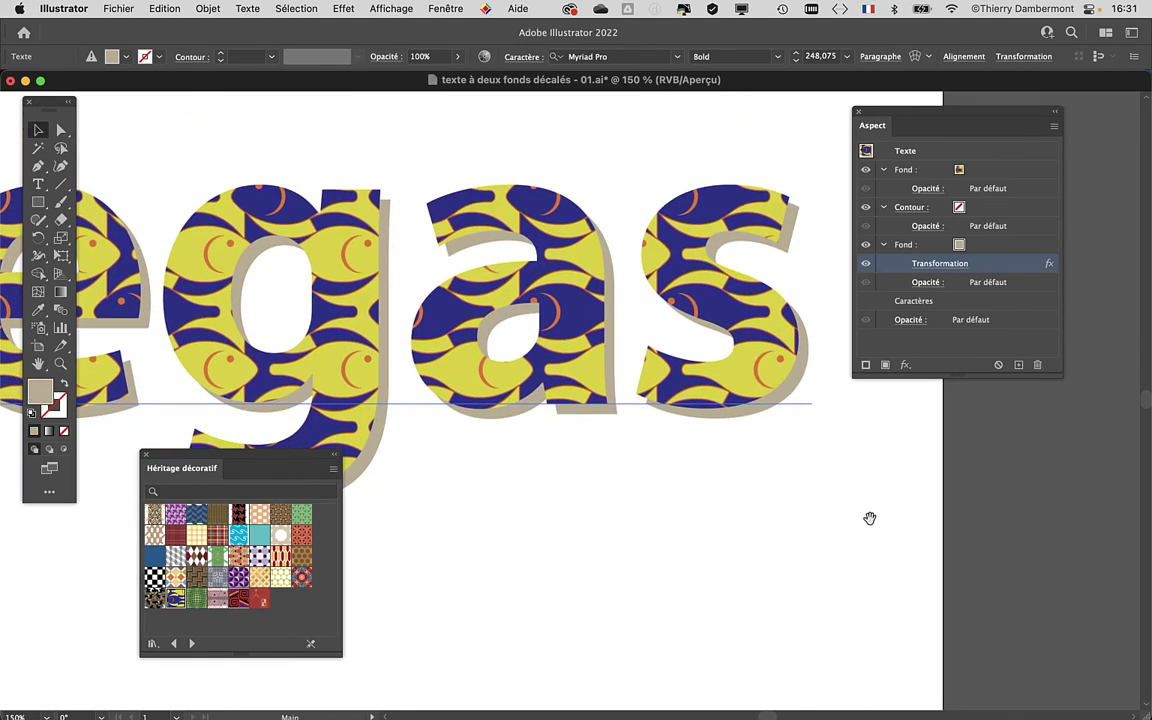
{"action": "scroll", "coordinate": [820, 405], "scroll_direction": "up", "scroll_amount": 1, "text": "alt"}
{"action": "scroll", "coordinate": [805, 360], "scroll_direction": "up", "scroll_amount": 1, "text": "alt"}
{"action": "scroll", "coordinate": [780, 430], "scroll_direction": "up", "scroll_amount": 2}
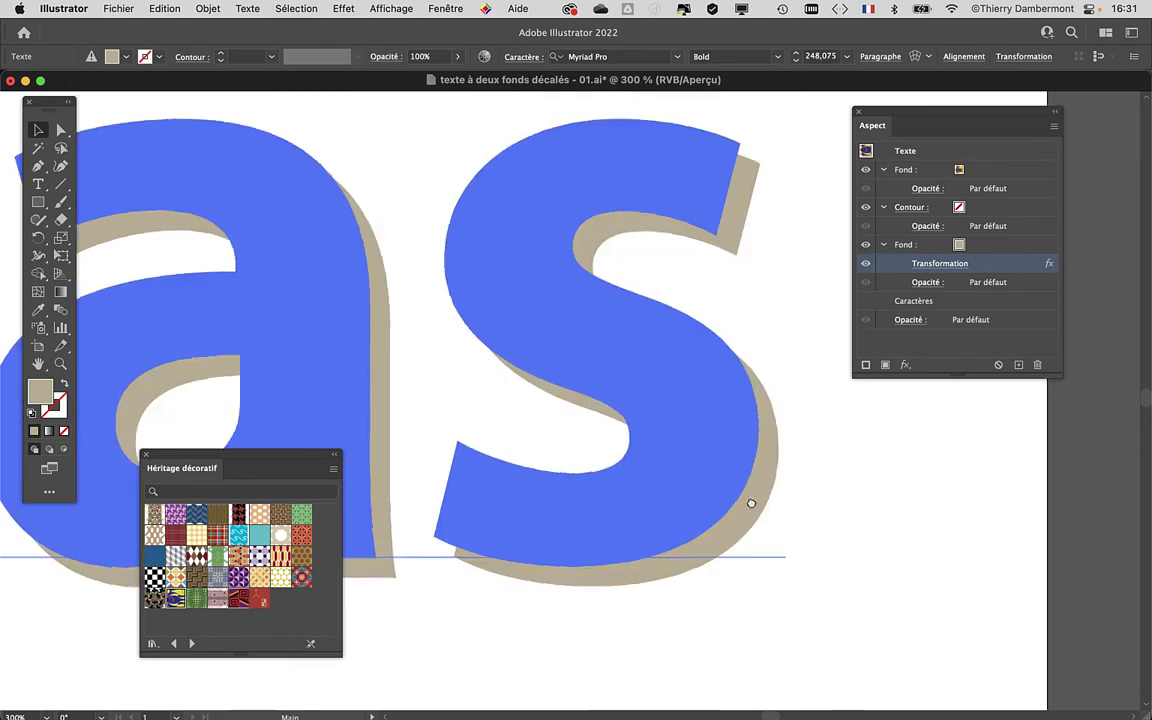
{"action": "scroll", "coordinate": [818, 540], "scroll_direction": "down", "scroll_amount": 2, "text": "alt"}
{"action": "scroll", "coordinate": [825, 540], "scroll_direction": "down", "scroll_amount": 1, "text": "alt"}
{"action": "scroll", "coordinate": [825, 540], "scroll_direction": "down", "scroll_amount": 1, "text": "alt"}
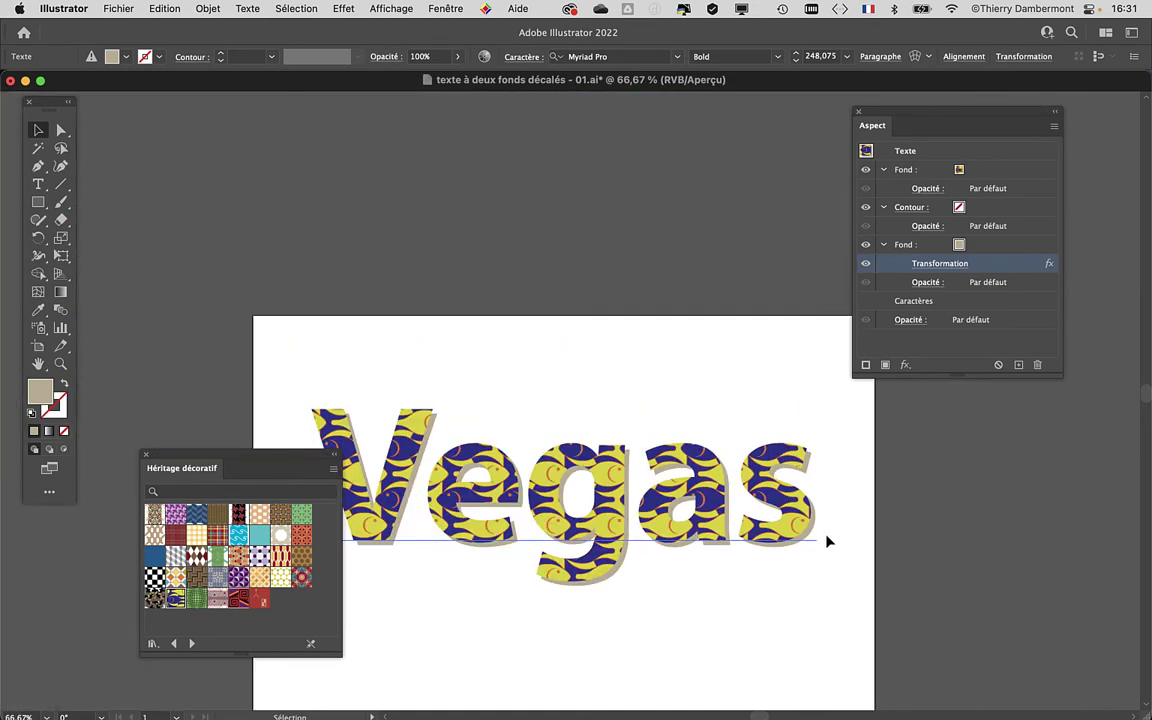
{"action": "left_click_drag", "start_coordinate": [286, 459], "coordinate": [221, 516]}
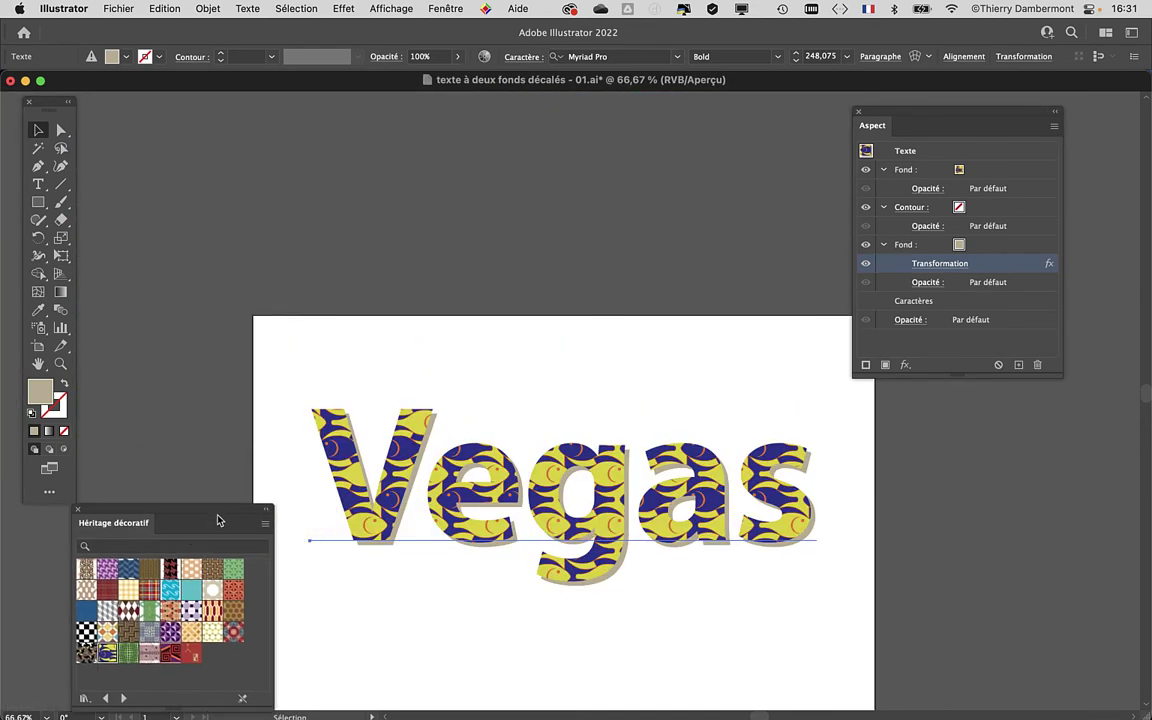
{"action": "scroll", "coordinate": [695, 395], "scroll_direction": "up", "scroll_amount": 2, "text": "alt"}
{"action": "scroll", "coordinate": [697, 402], "scroll_direction": "down", "scroll_amount": 5}
{"action": "scroll", "coordinate": [697, 402], "scroll_direction": "right", "scroll_amount": 3}
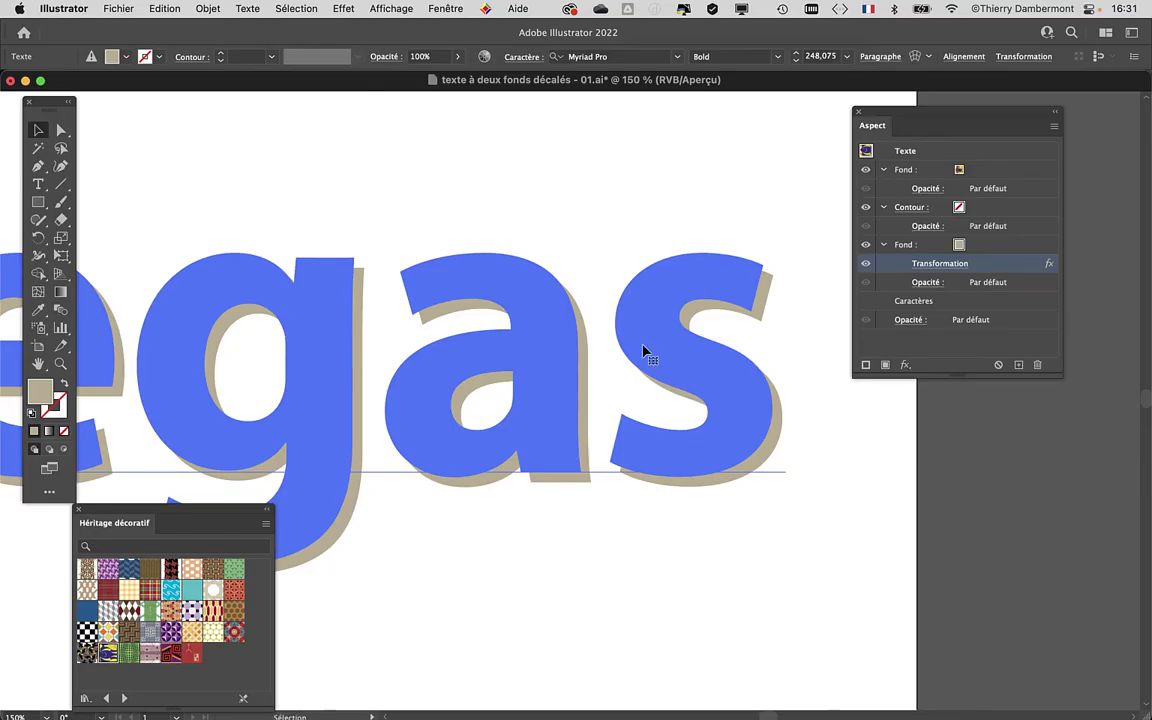
{"action": "key", "text": "super+minus"}
{"action": "left_click_drag", "start_coordinate": [419, 275], "coordinate": [570, 113]}
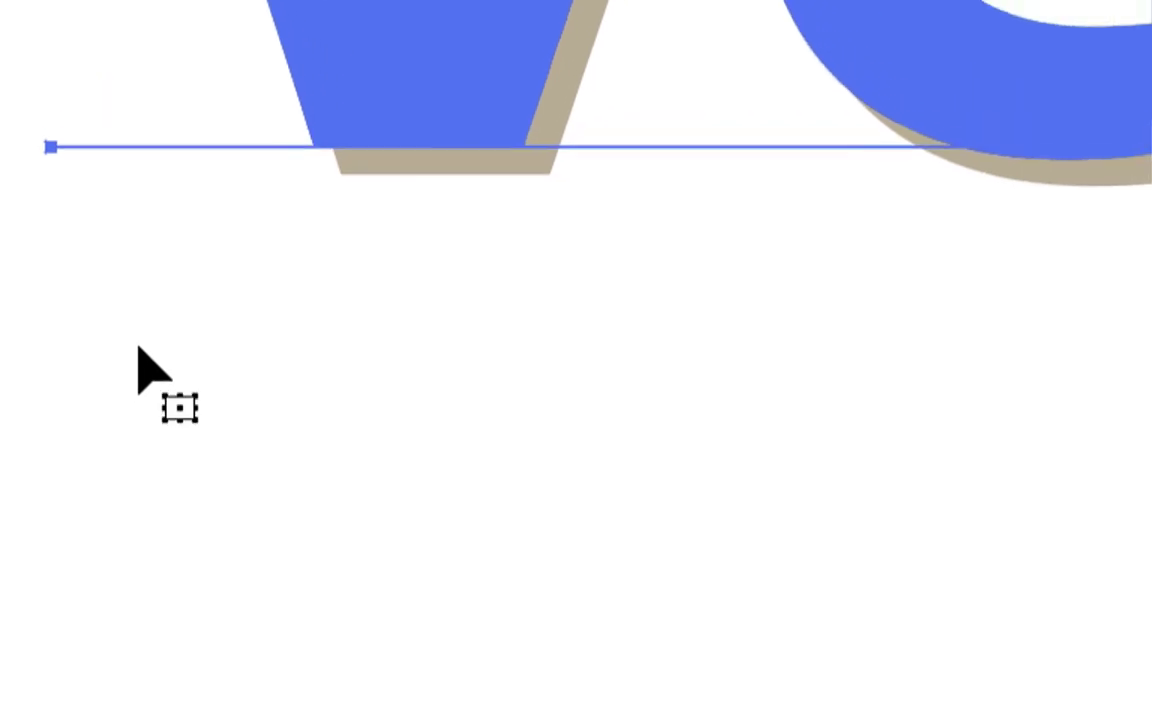
{"action": "key", "text": "ctrl+z"}
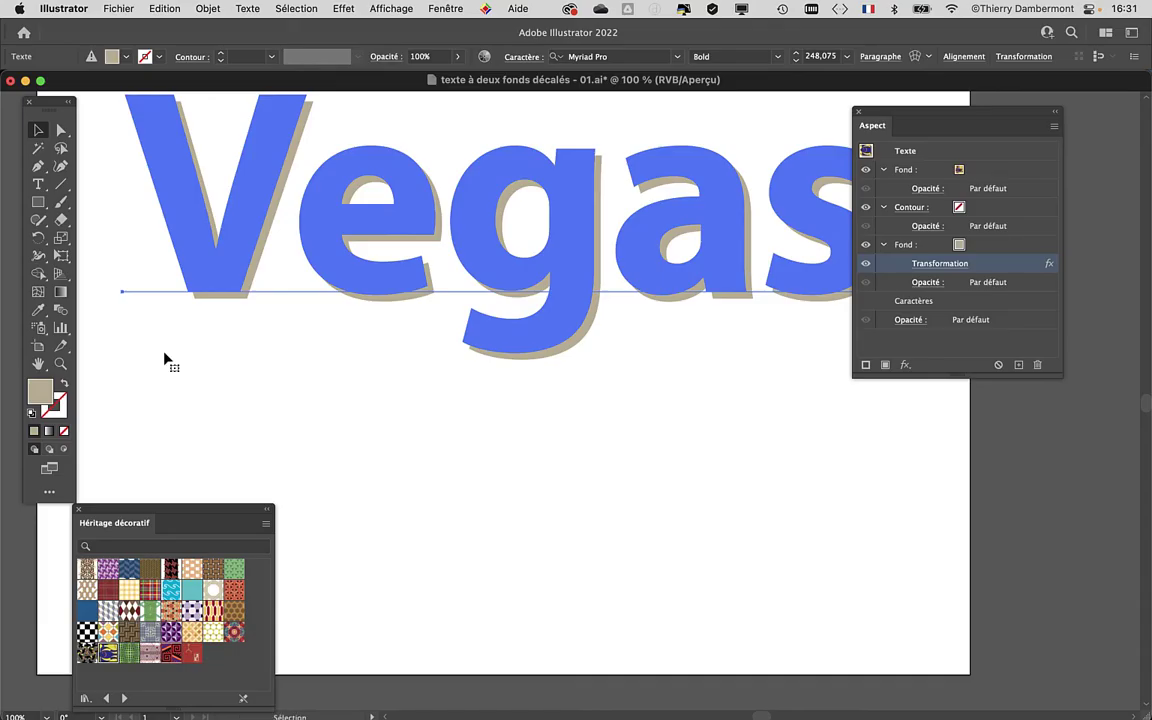
{"action": "key", "text": "ctrl+shift+z"}
{"action": "left_click", "coordinate": [567, 435]}
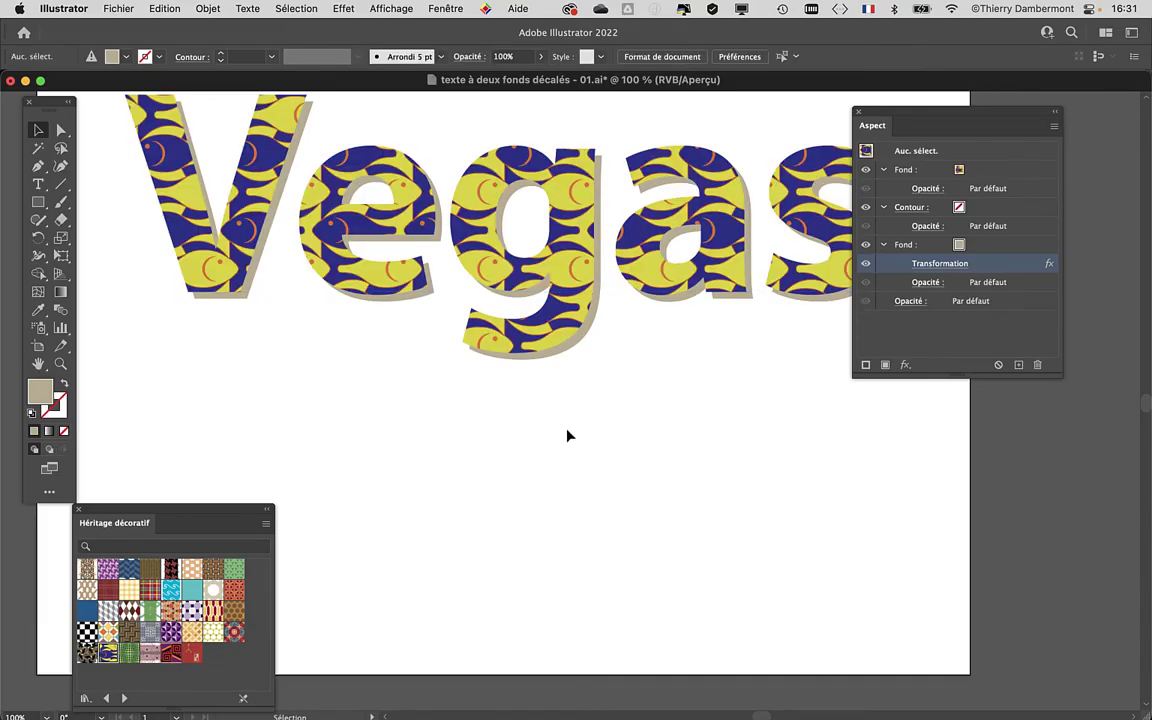
{"action": "key", "text": "ctrl+z"}
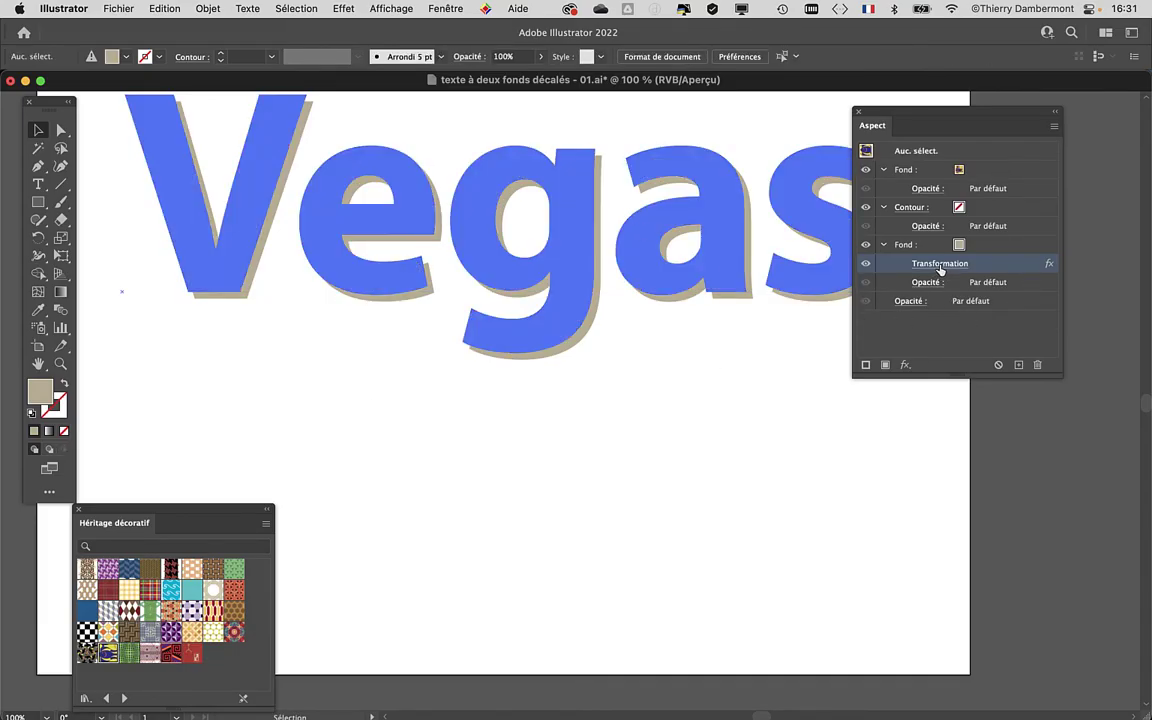
{"action": "key", "text": "ctrl+shift+z"}
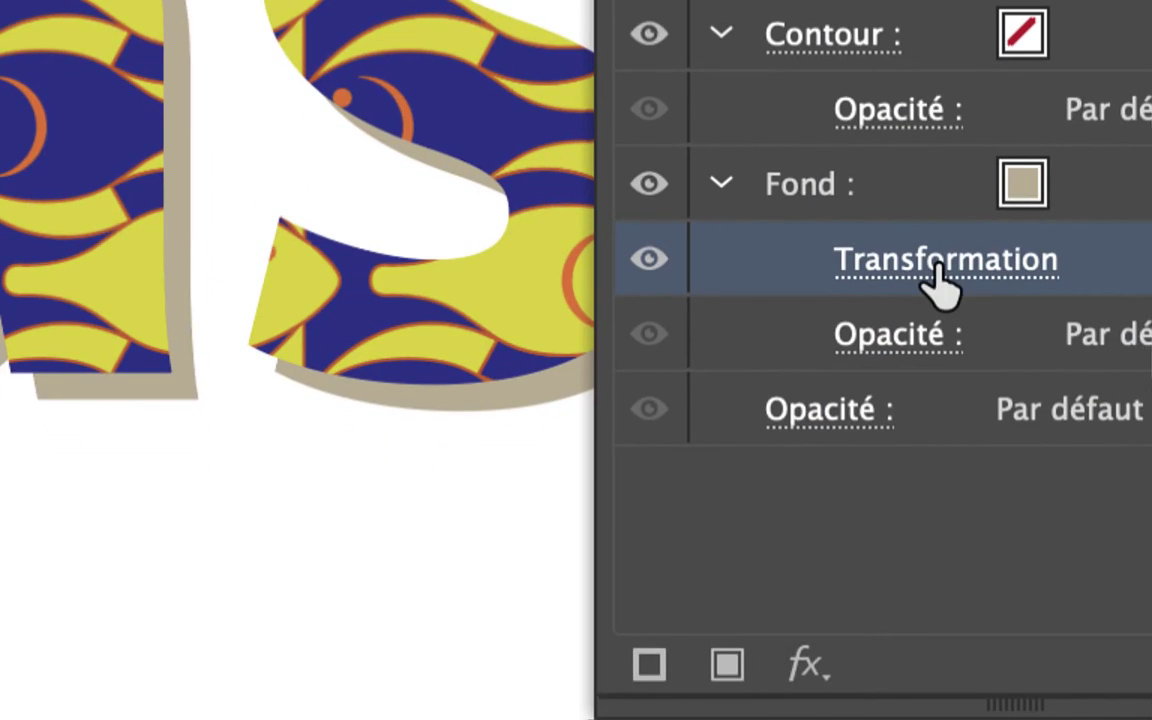
- Try 6 mm horizontal and vertical offsets on the shadow's Transformation effect
{"action": "left_click", "coordinate": [935, 325]}
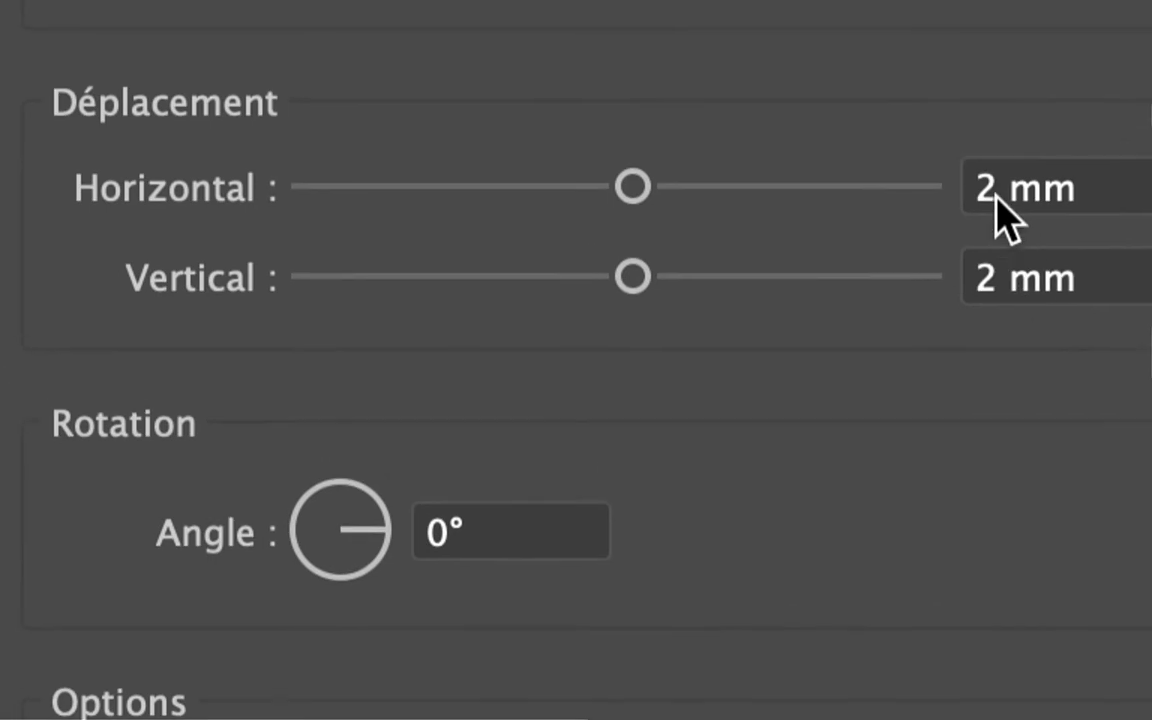
{"action": "left_click", "coordinate": [975, 130]}
{"action": "type", "text": "6"}
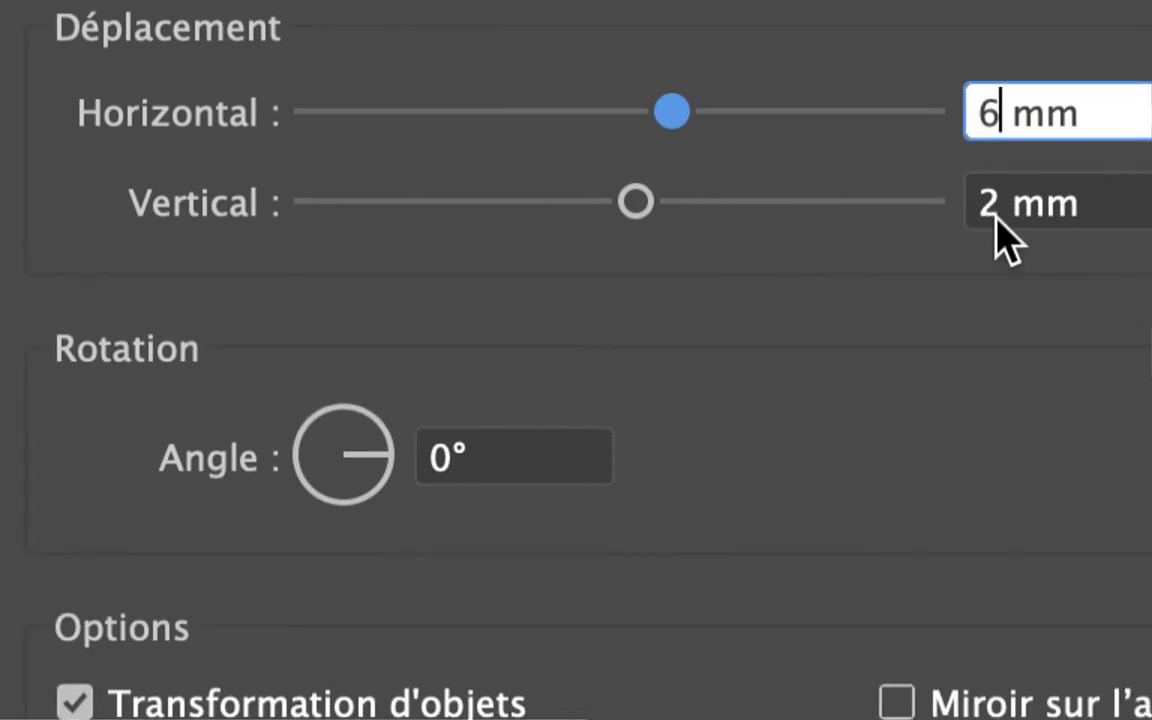
{"action": "left_click", "coordinate": [990, 232]}
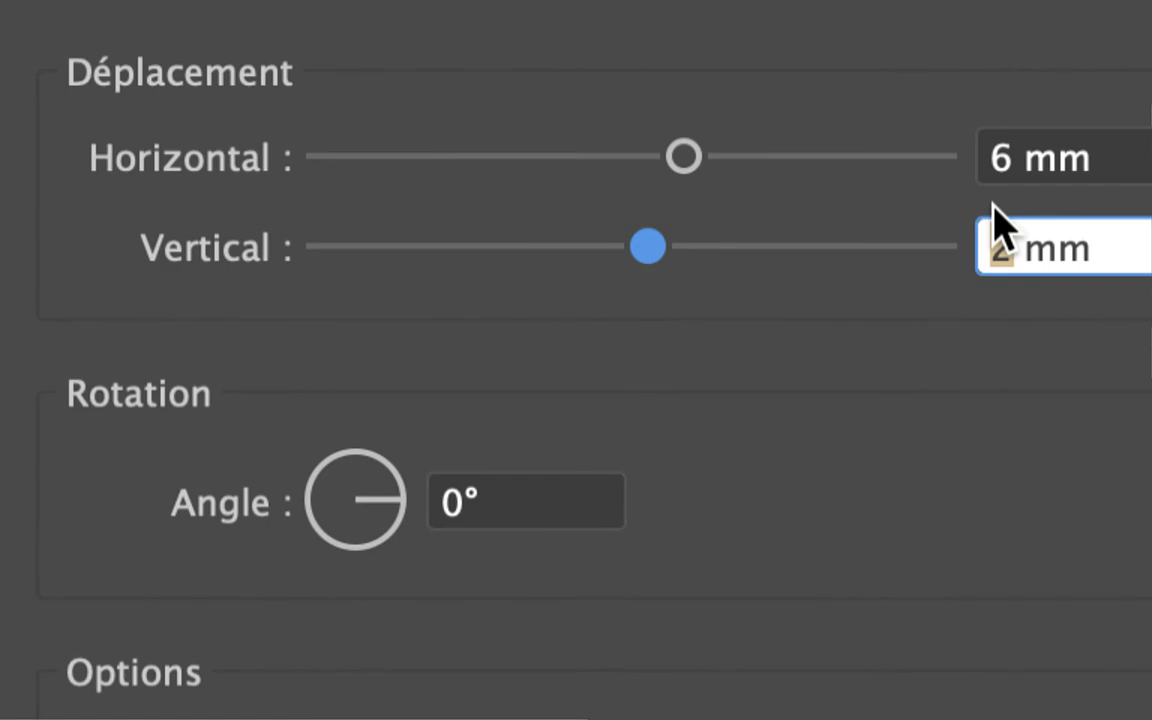
{"action": "type", "text": "6"}
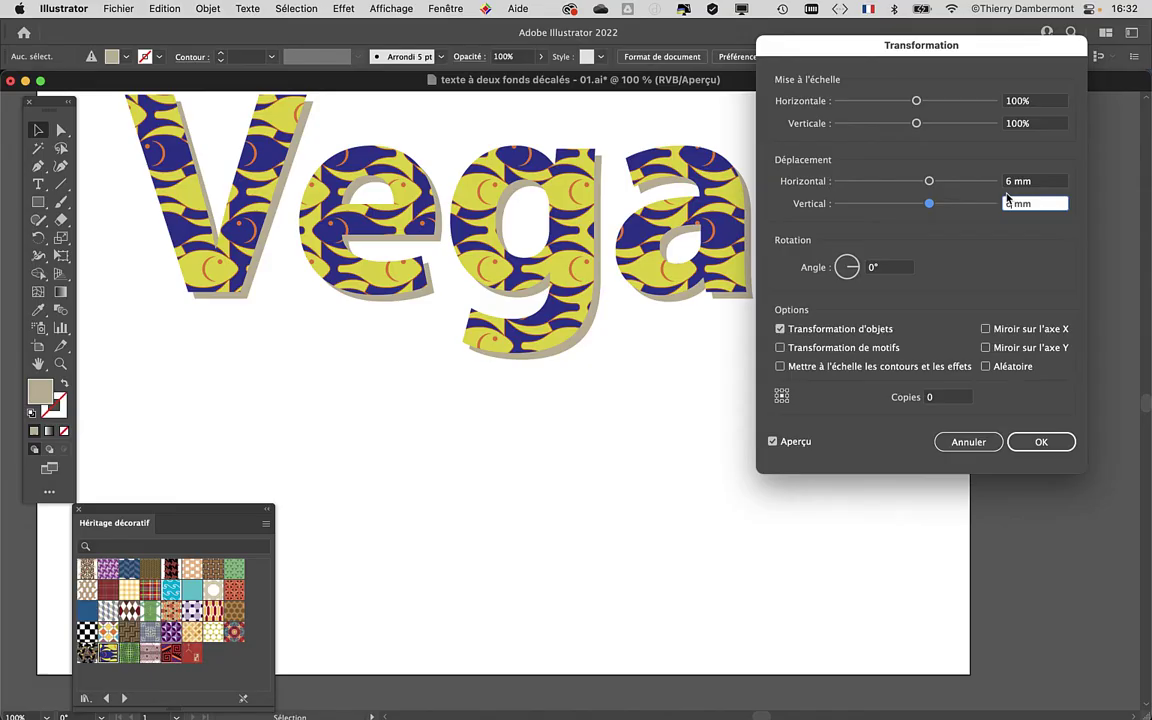
{"action": "left_click", "coordinate": [1041, 442]}
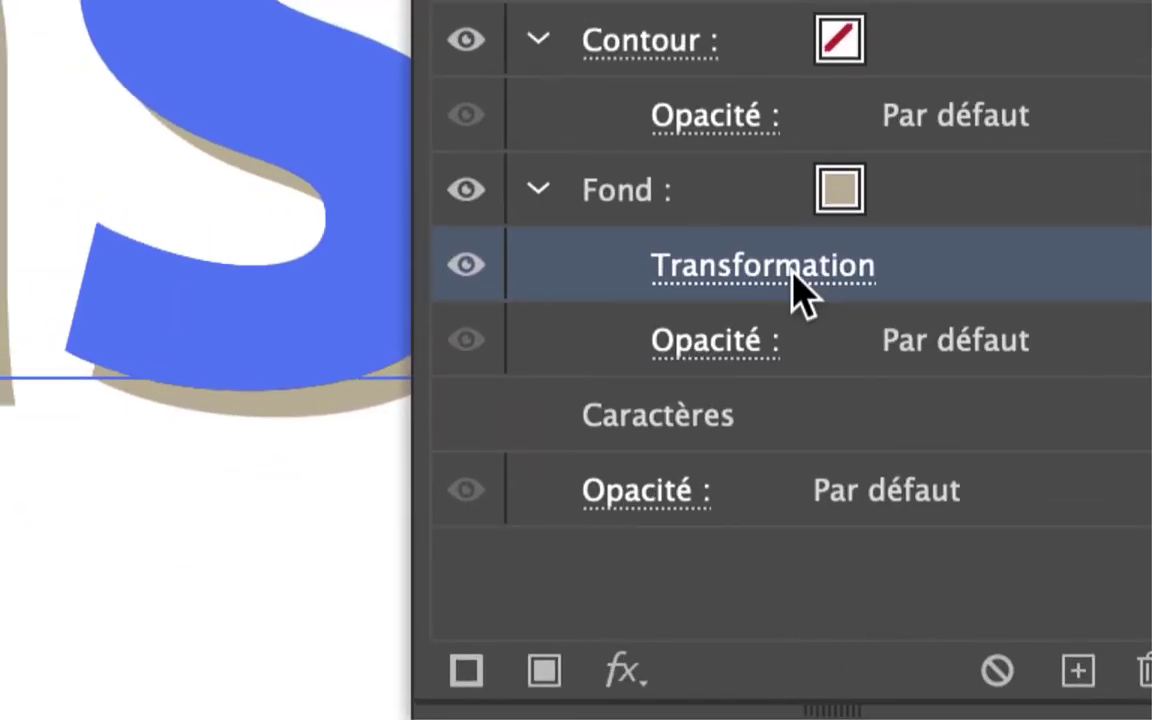
- Change both shadow offsets to 4 mm and apply the effect
{"action": "left_click", "coordinate": [794, 286]}
{"action": "left_click", "coordinate": [843, 212]}
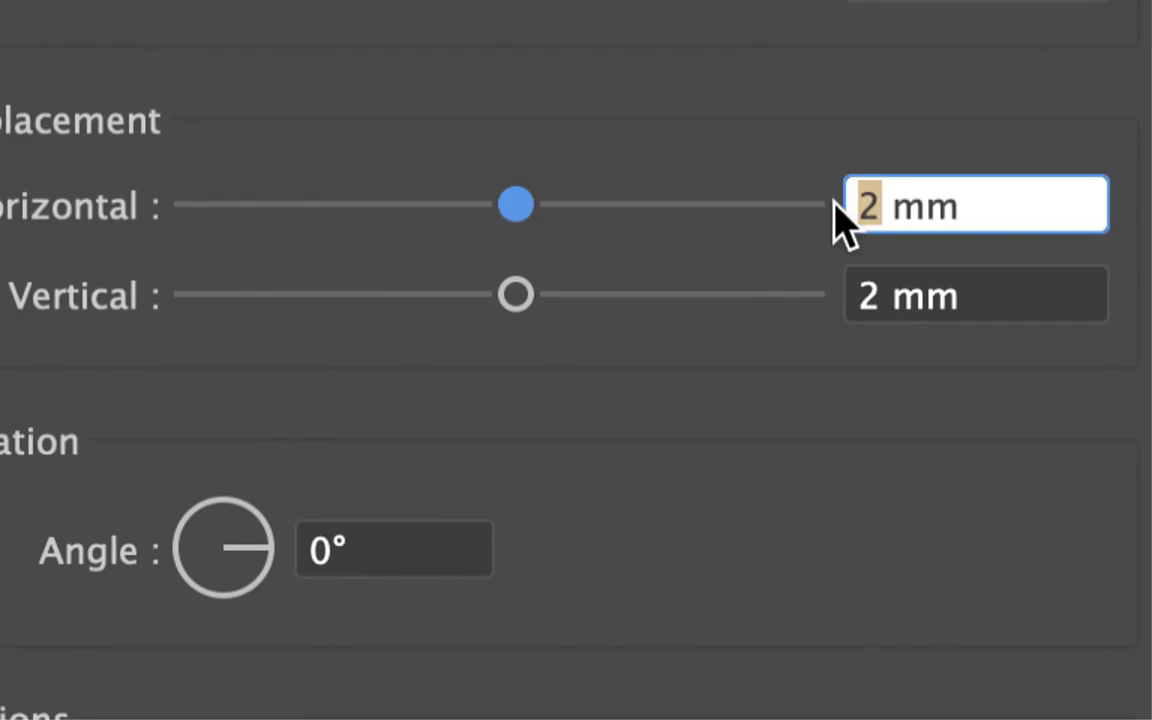
{"action": "type", "text": "4"}
{"action": "left_click", "coordinate": [867, 295]}
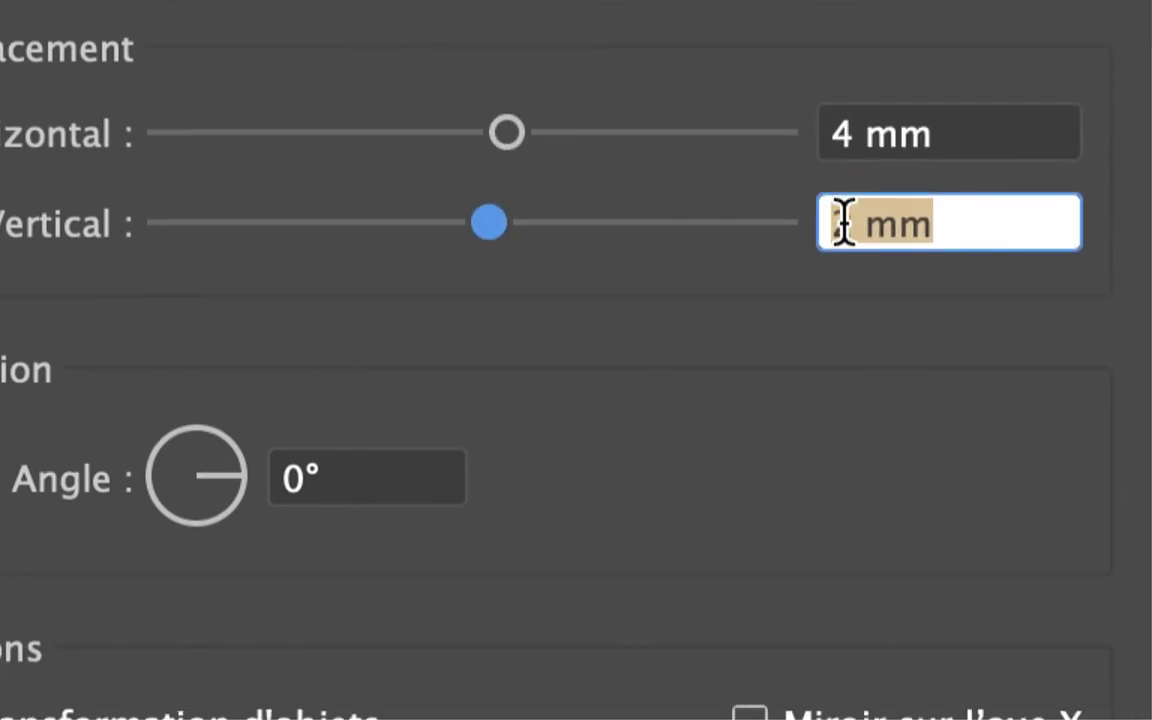
{"action": "left_click", "coordinate": [867, 295]}
{"action": "double_click", "coordinate": [843, 222]}
{"action": "type", "text": "4"}
{"action": "key", "text": "Tab"}
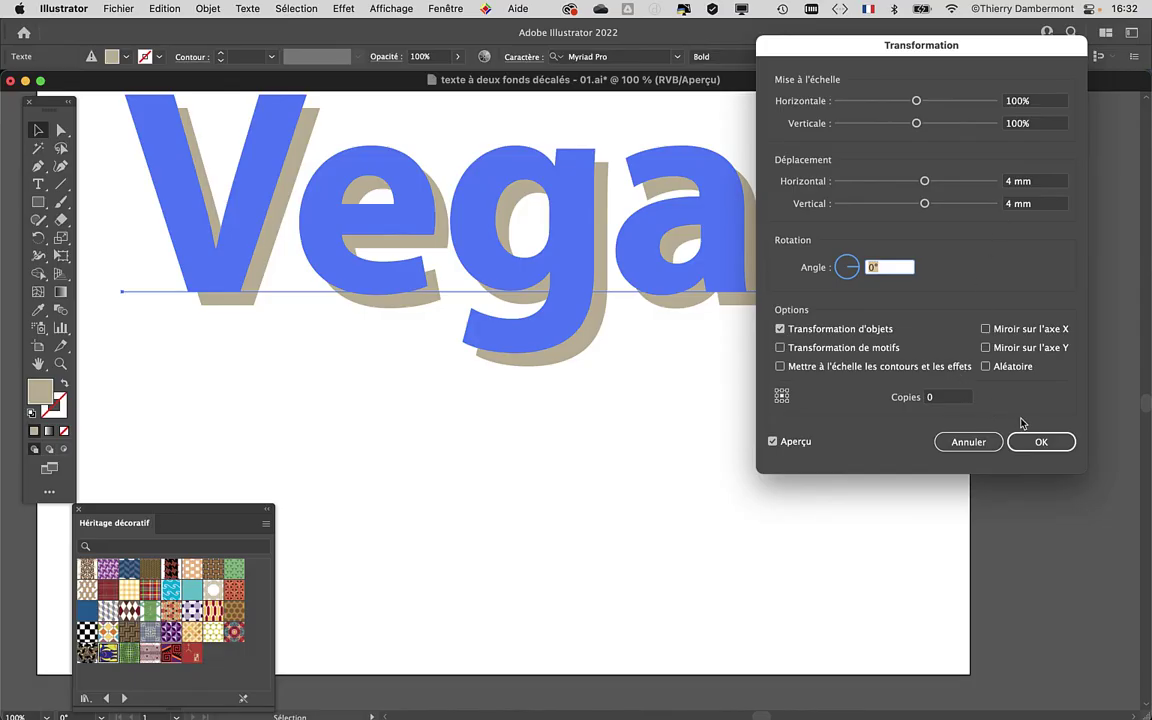
{"action": "left_click", "coordinate": [1040, 442]}
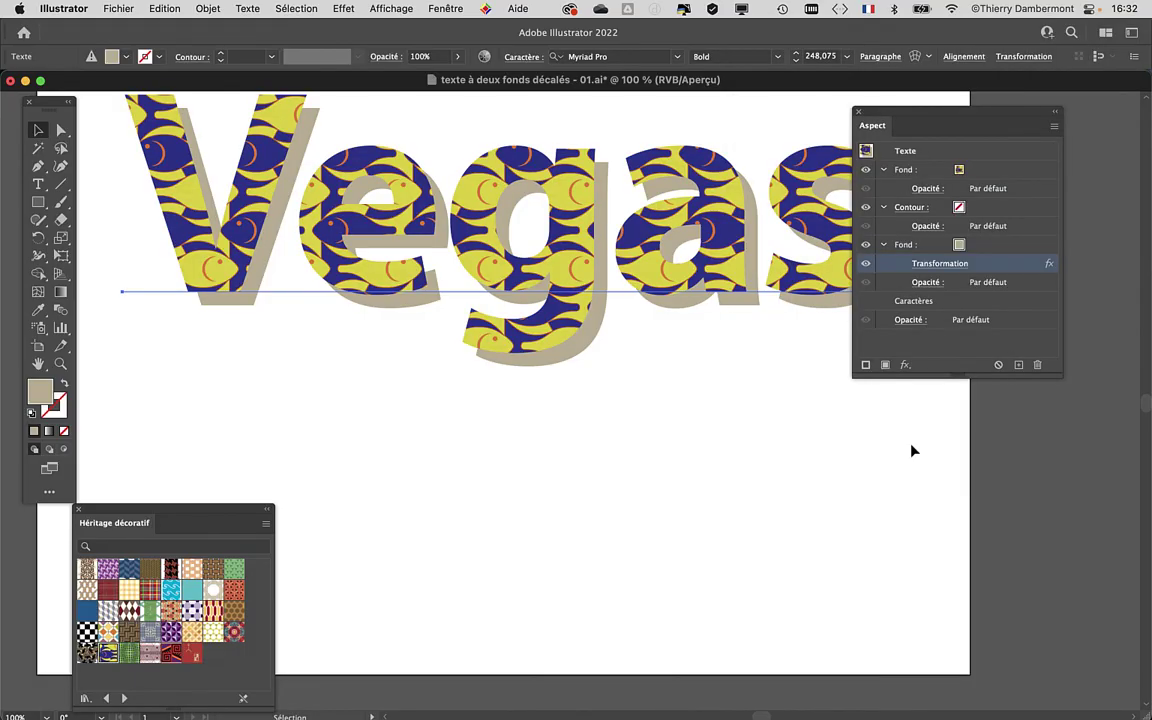
- Deselect Vegas, zoom in to inspect the shadow on the 's', then start Save As
{"action": "left_click", "coordinate": [818, 459]}
{"action": "left_click_drag", "start_coordinate": [883, 117], "coordinate": [942, 110]}
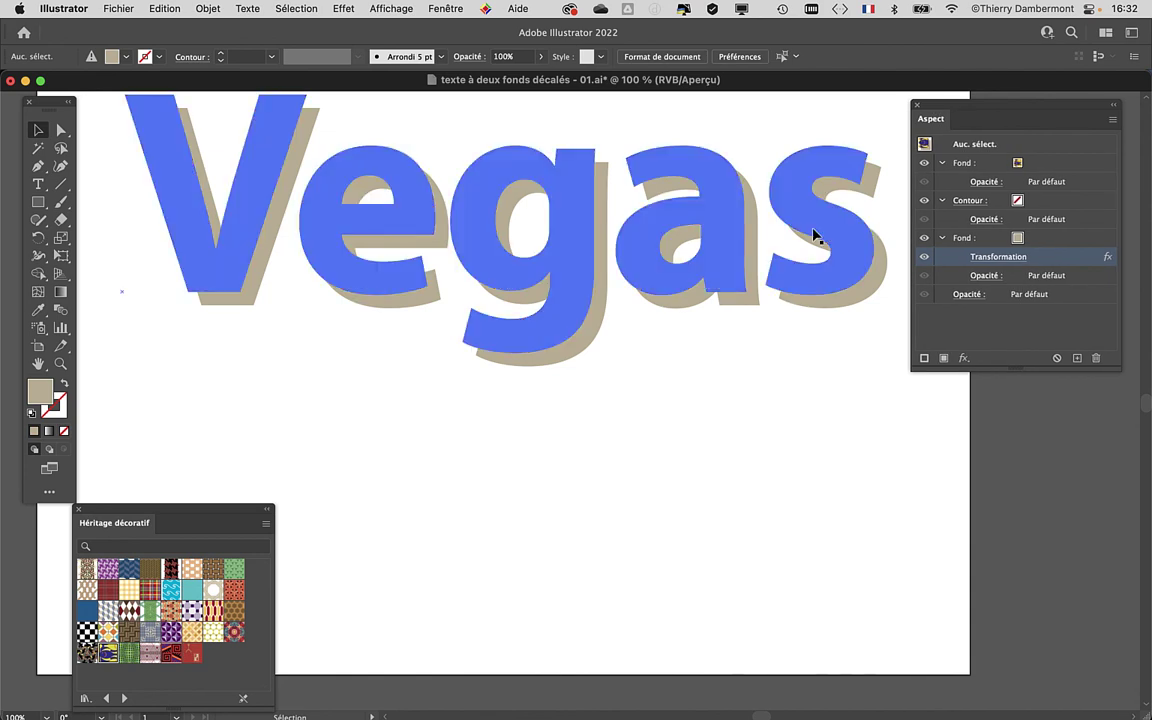
{"action": "scroll", "coordinate": [813, 235], "scroll_direction": "up", "scroll_amount": 2}
{"action": "scroll", "coordinate": [659, 281], "scroll_direction": "right", "scroll_amount": 3}
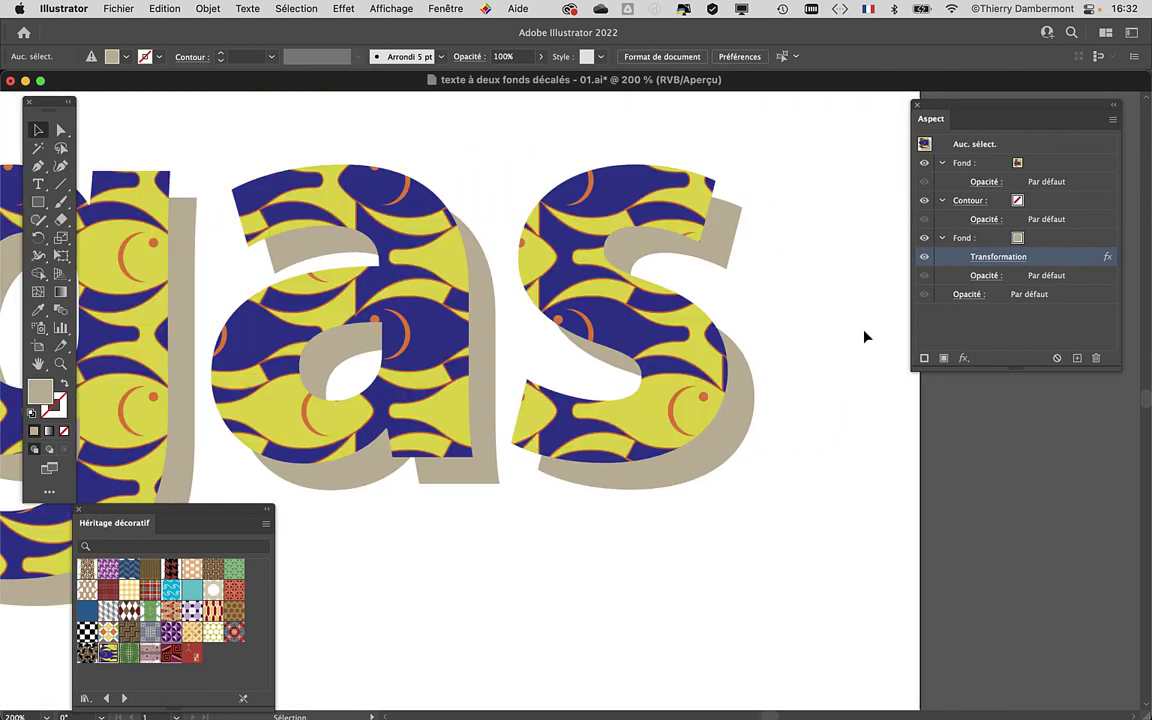
{"action": "scroll", "coordinate": [856, 303], "scroll_direction": "up", "scroll_amount": 3}
{"action": "left_click_drag", "start_coordinate": [813, 275], "coordinate": [862, 343]}
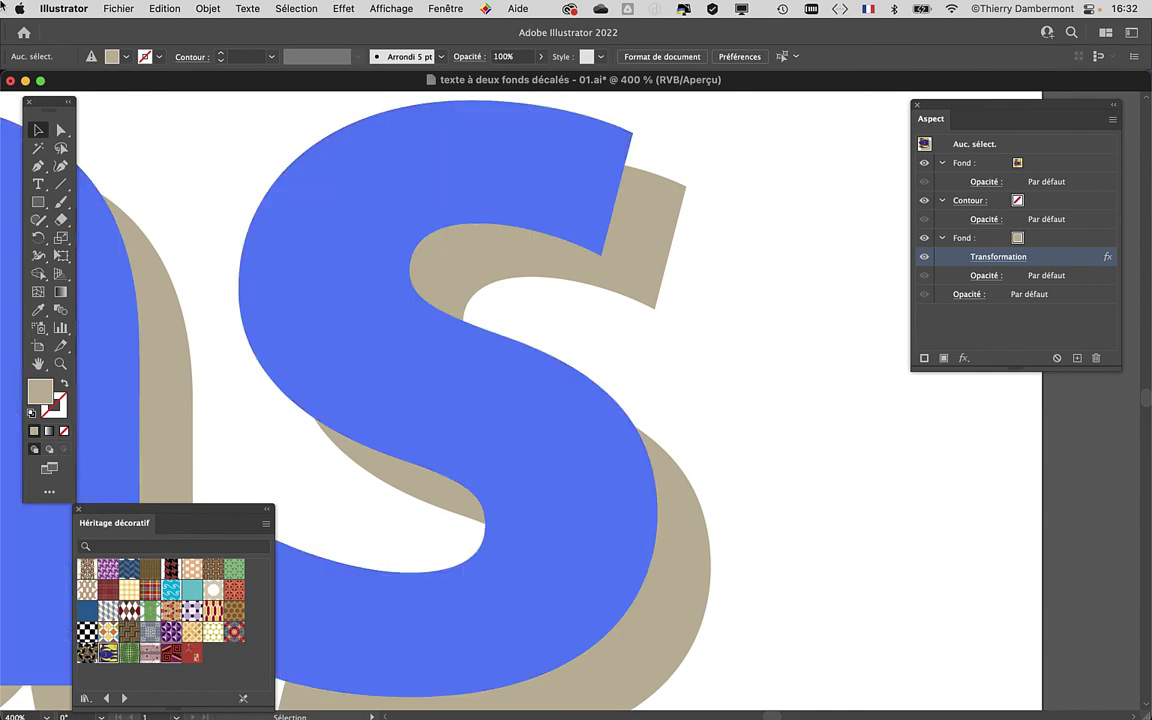
{"action": "left_click", "coordinate": [116, 8]}
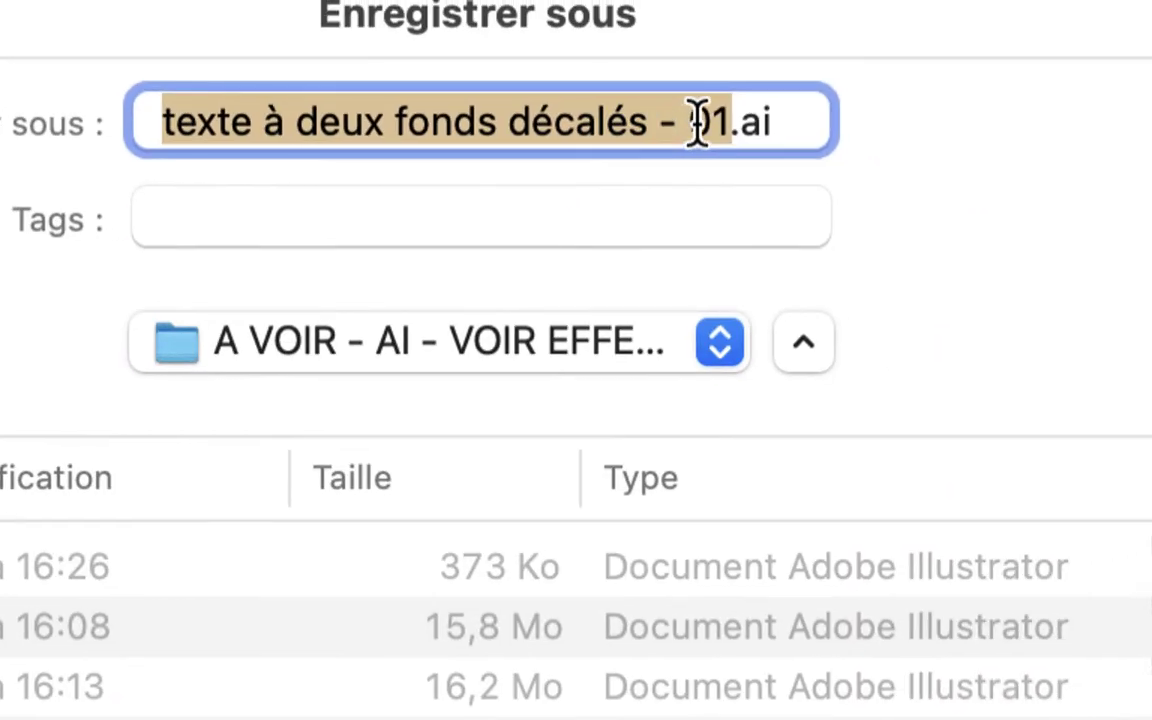
- Save the artwork as 'texte à deux fonds décalés - 02.ai'
{"action": "left_click", "coordinate": [716, 122]}
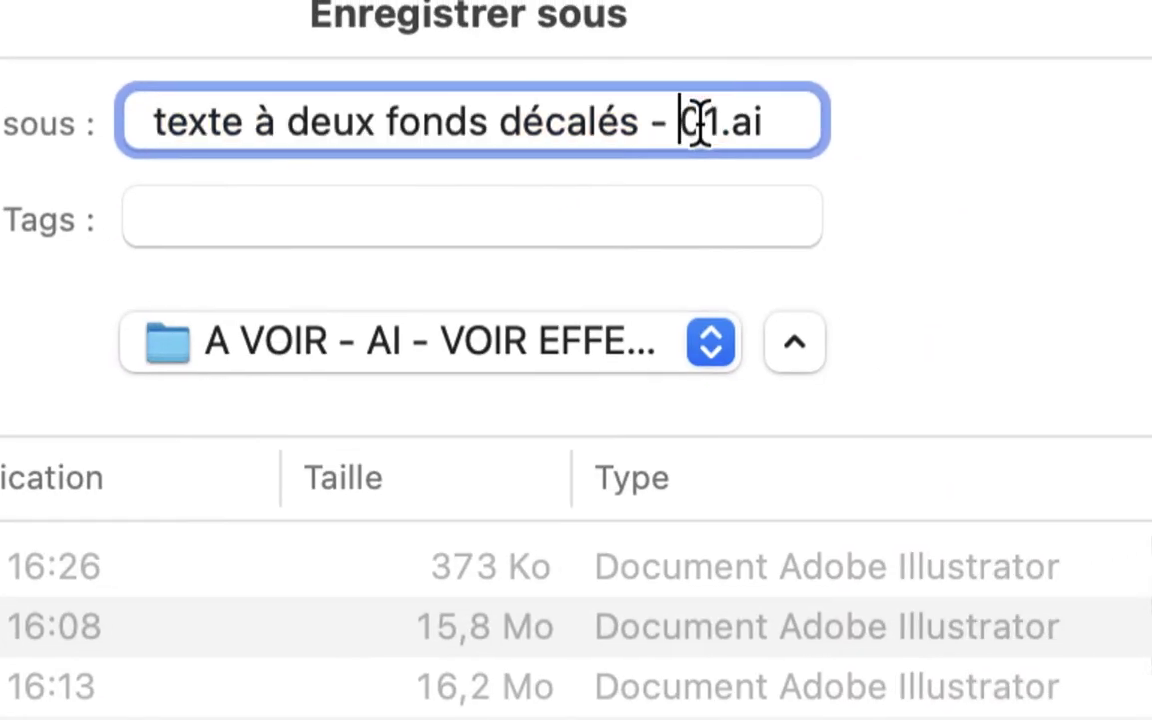
{"action": "left_click_drag", "start_coordinate": [698, 122], "coordinate": [718, 124]}
{"action": "type", "text": "2"}
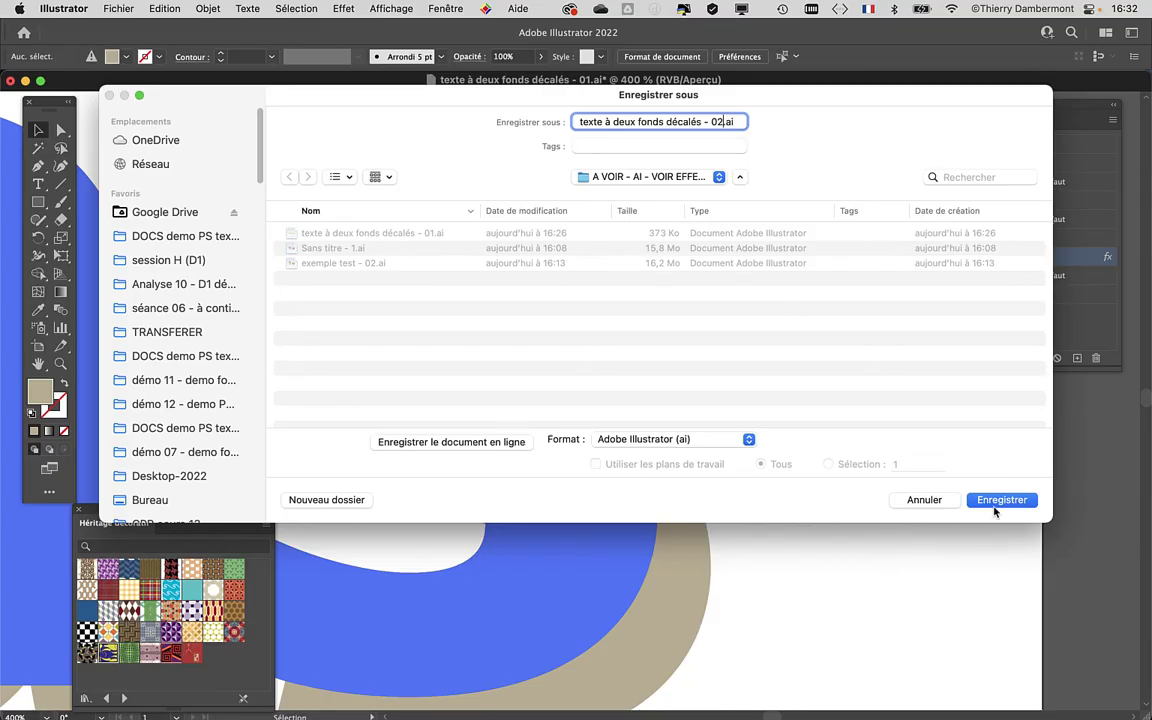
{"action": "left_click", "coordinate": [995, 508]}
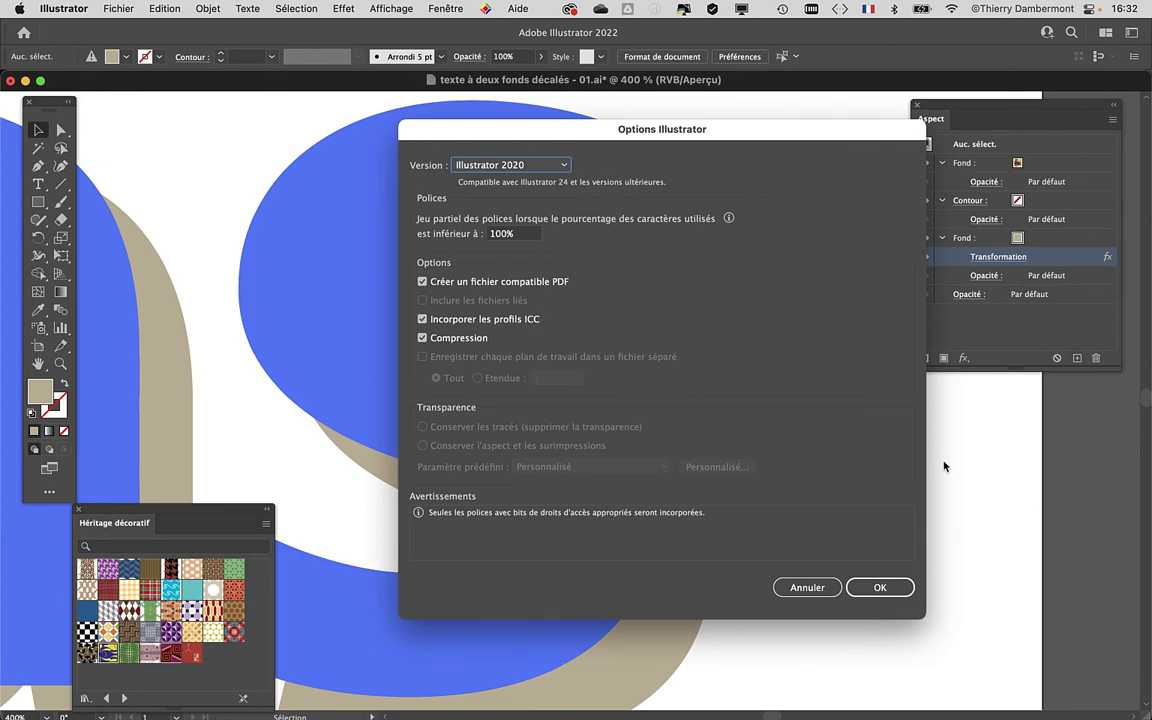